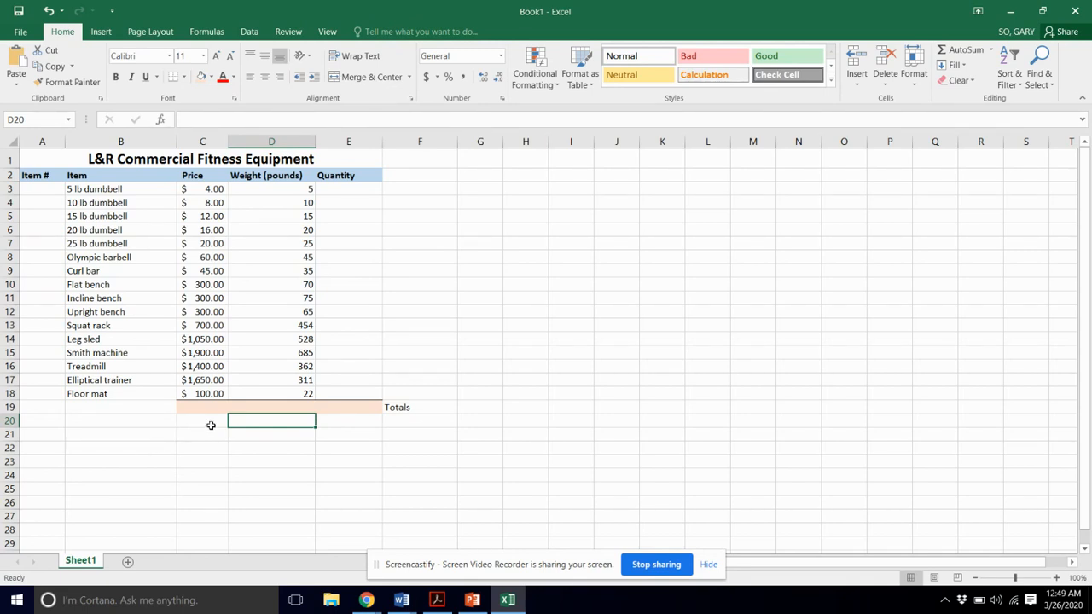
click(211, 424)
click(215, 406)
click(263, 405)
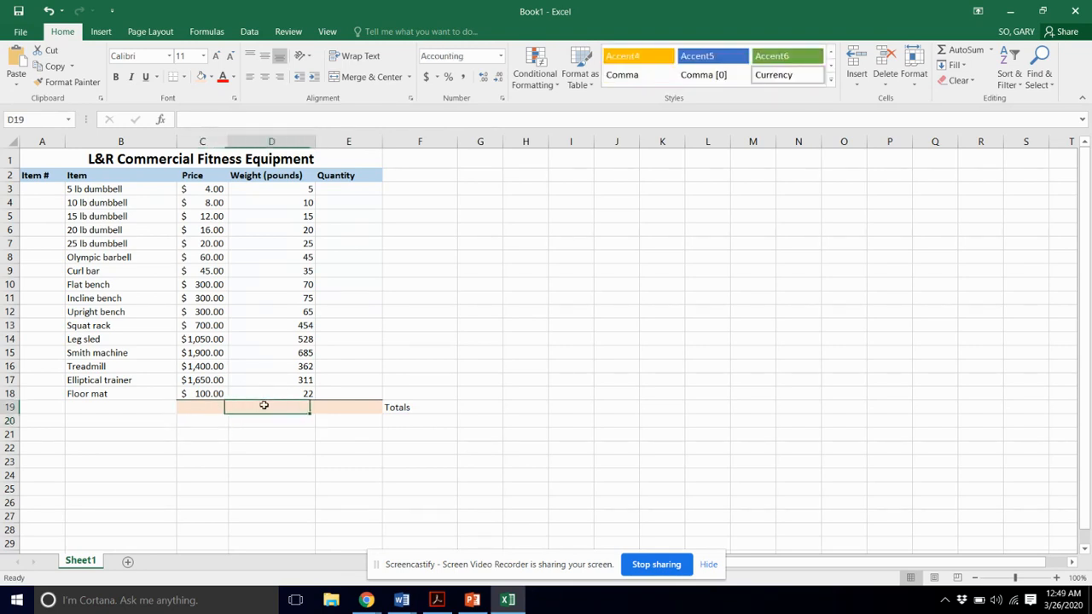
click(322, 410)
click(351, 419)
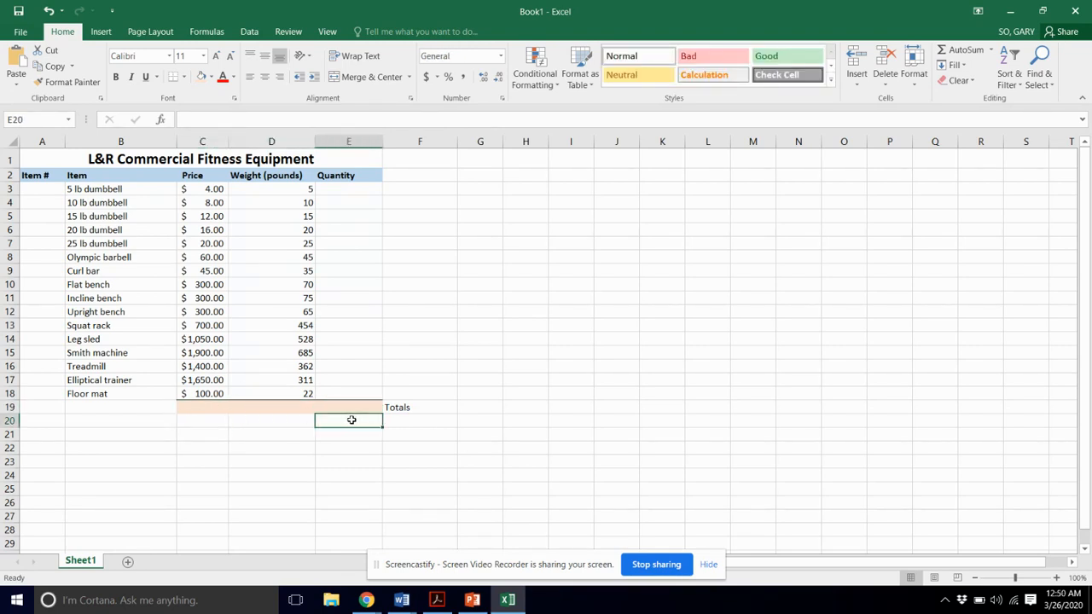
click(309, 407)
click(323, 409)
click(280, 406)
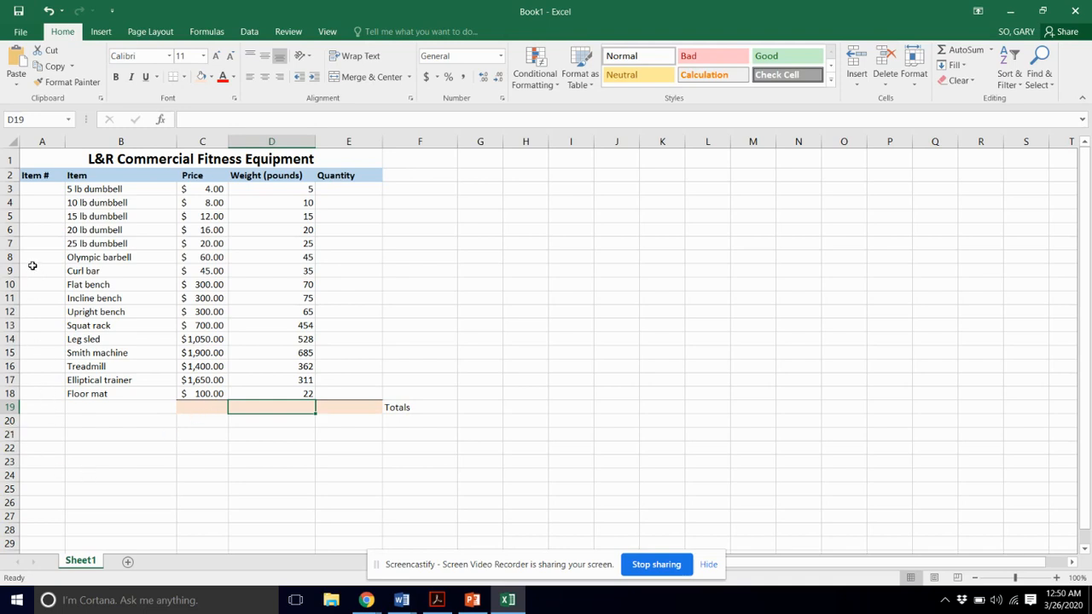
Enter 1 and 2 as the first two item numbers in cells A3 and A4.
click(46, 188)
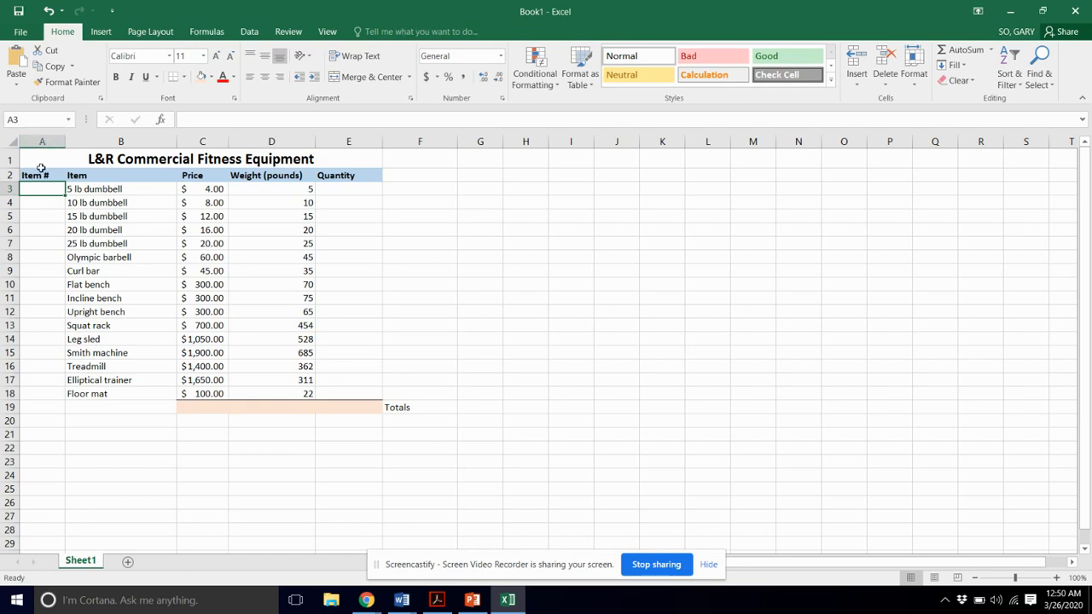
click(32, 205)
click(37, 191)
text(1)
key(Return)
text(2)
key(Return)
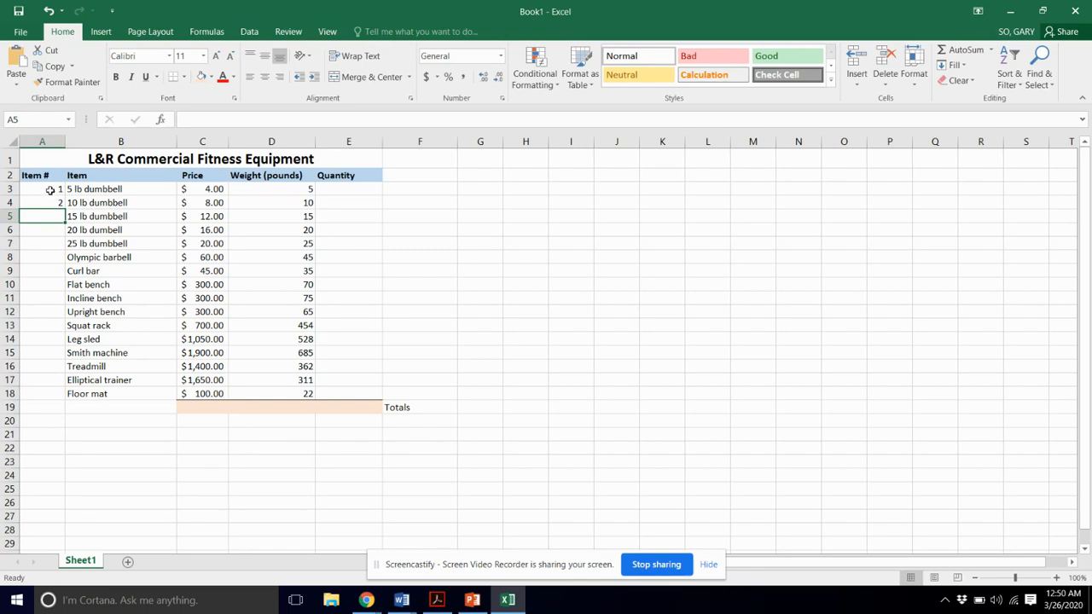
Extend the number series from A3:A4 down the Item # column through the Floor mat row, A18.
drag(49, 189, 49, 200)
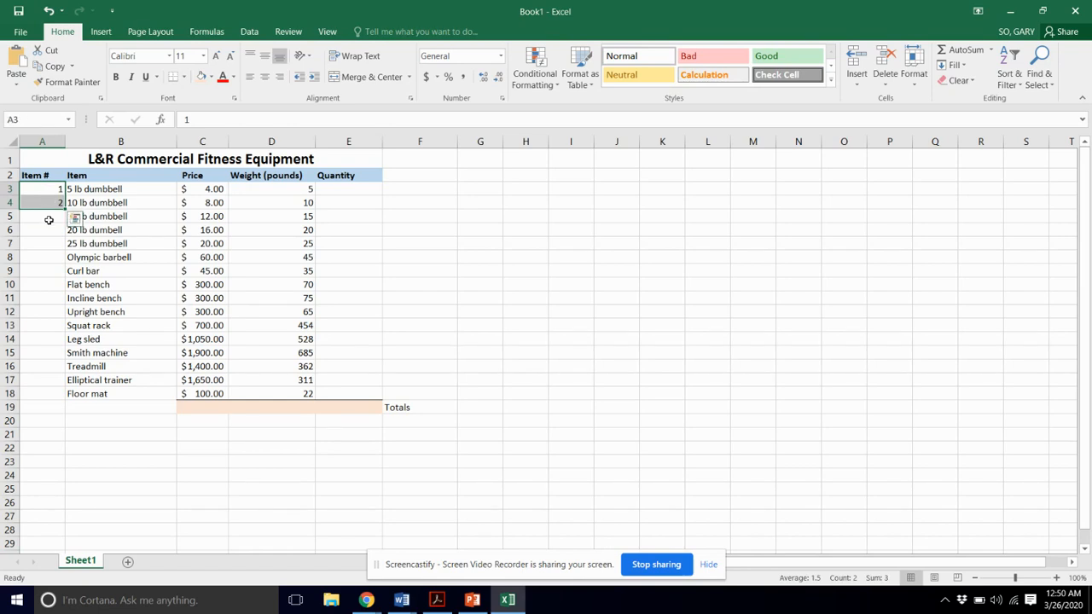
click(48, 219)
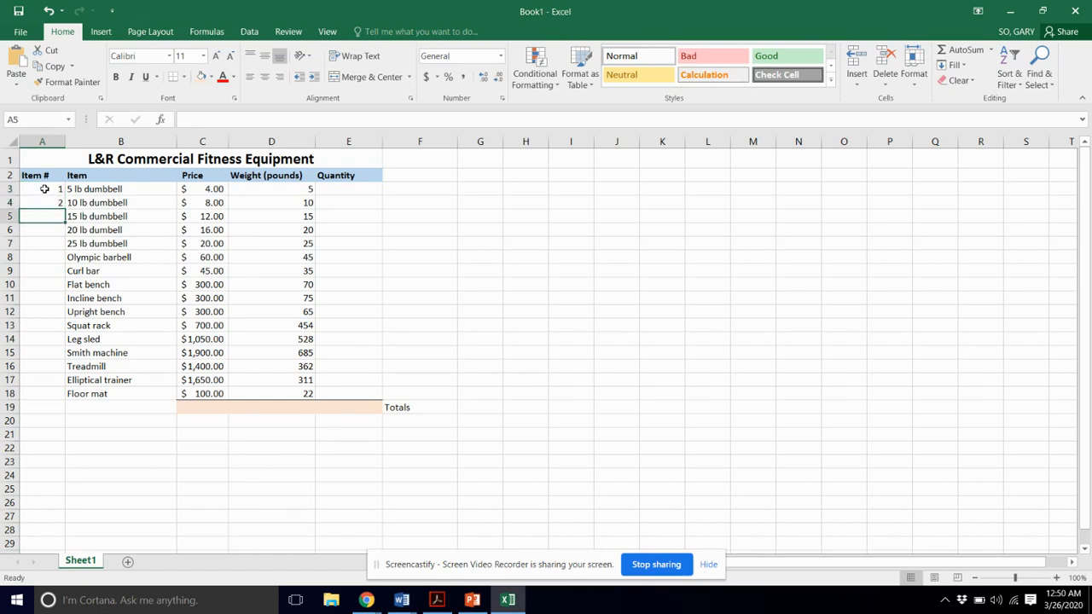
drag(45, 188, 45, 202)
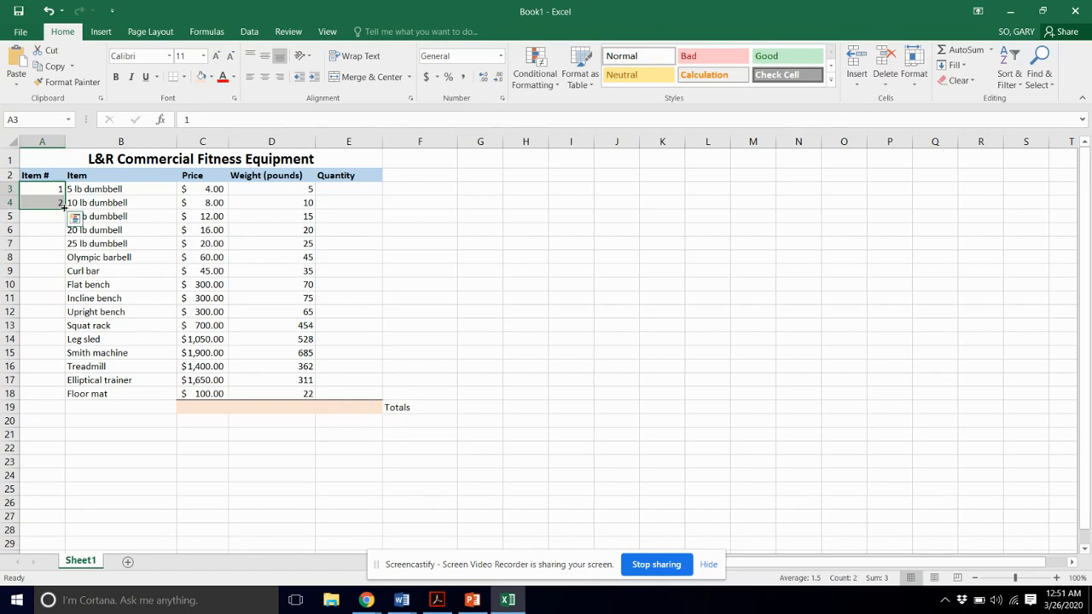
drag(64, 207, 63, 303)
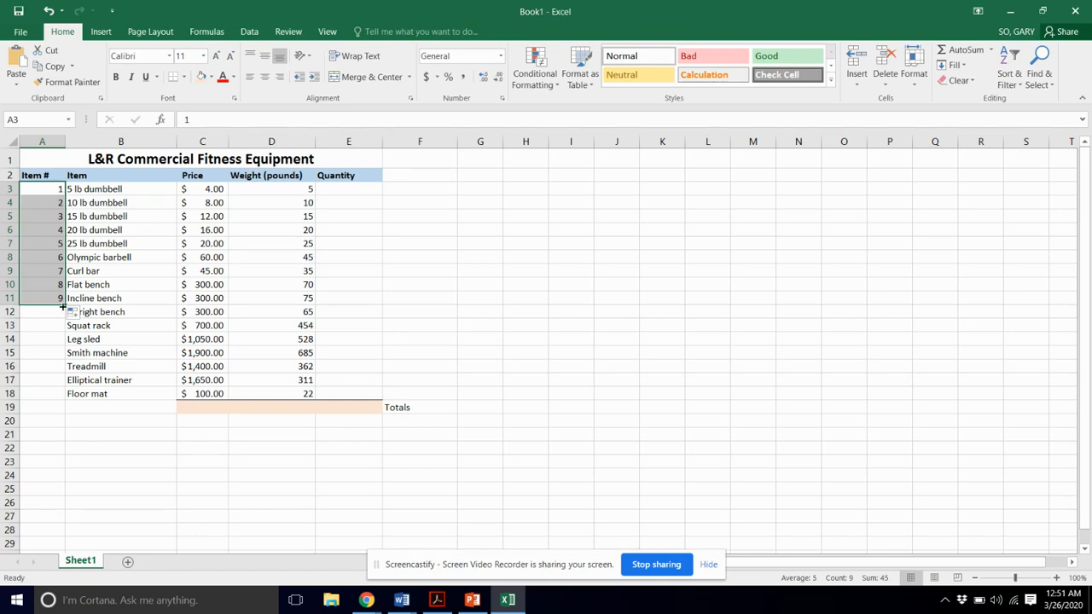
drag(63, 306, 60, 397)
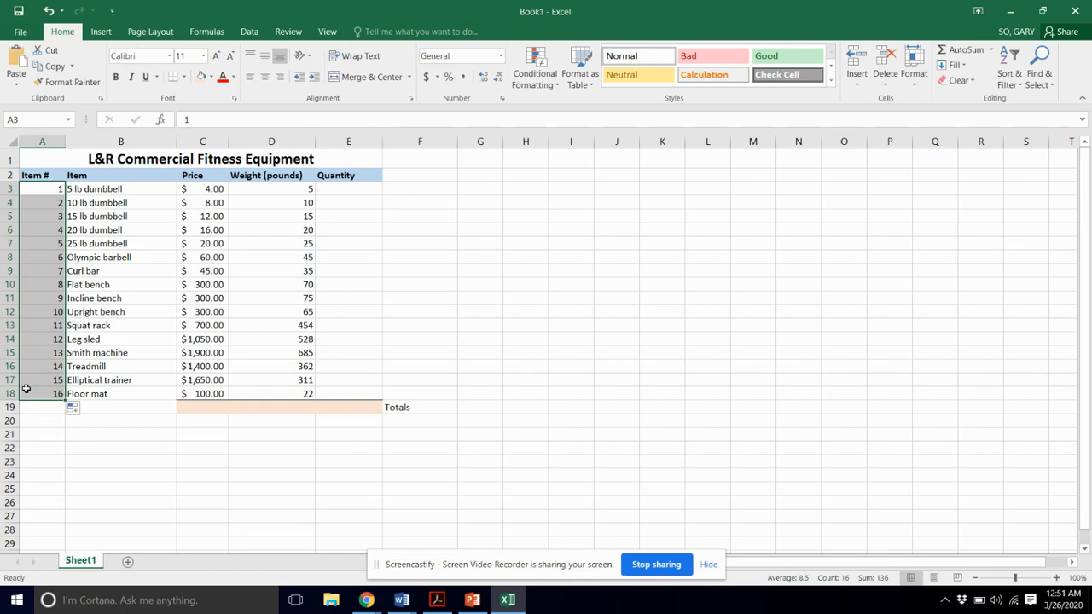
Undo the item number series fills and the entry of 2 in cell A4.
key(ctrl+z)
key(ctrl+z)
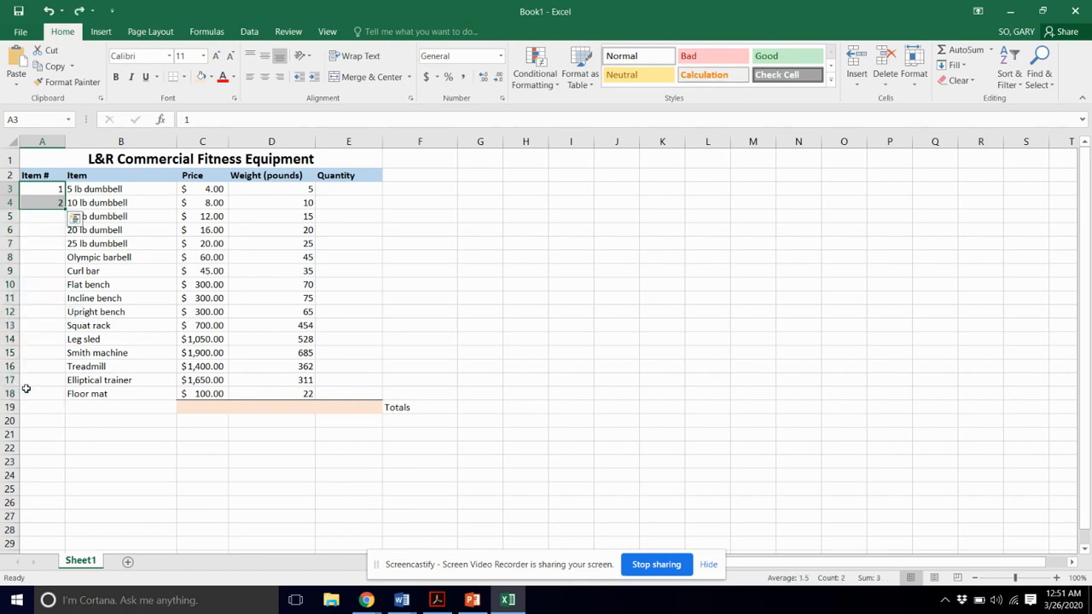
key(ctrl+z)
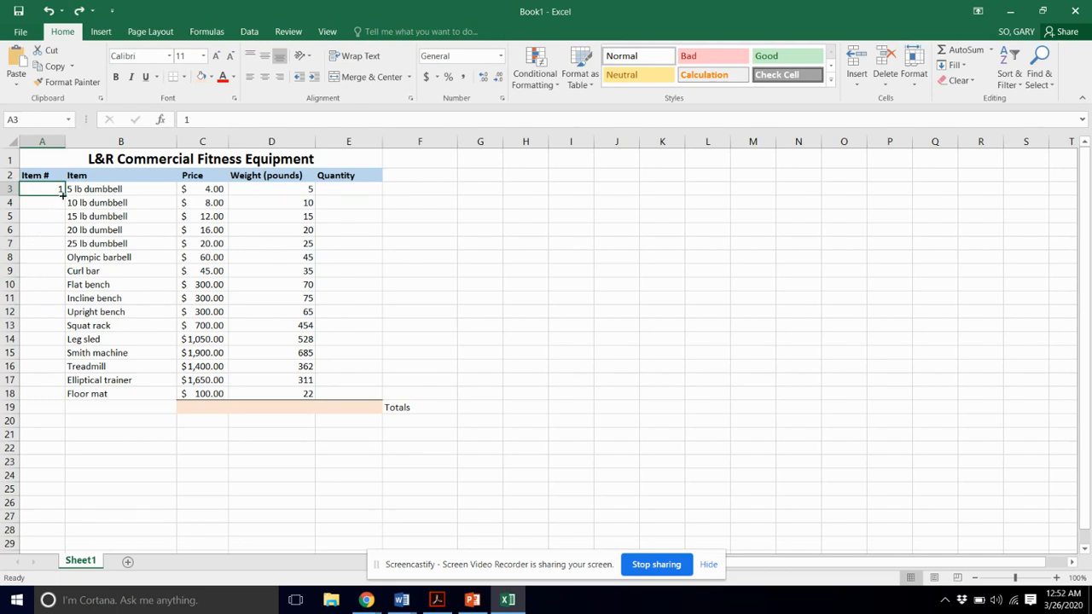
Try filling the Item # column from cell A3 alone down to A11, and undo the fill.
drag(65, 195, 69, 308)
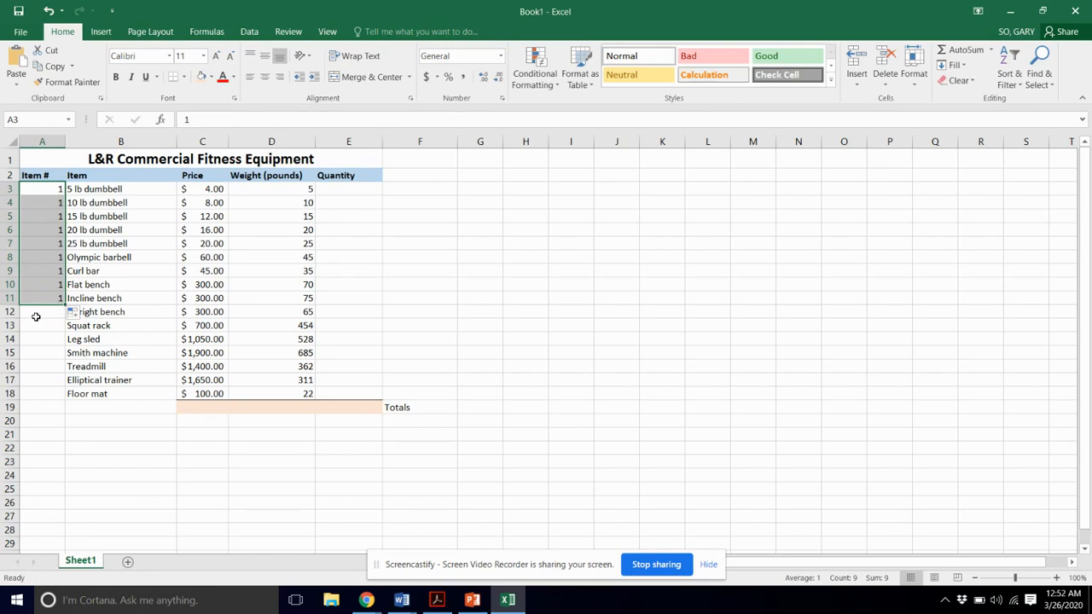
key(ctrl+z)
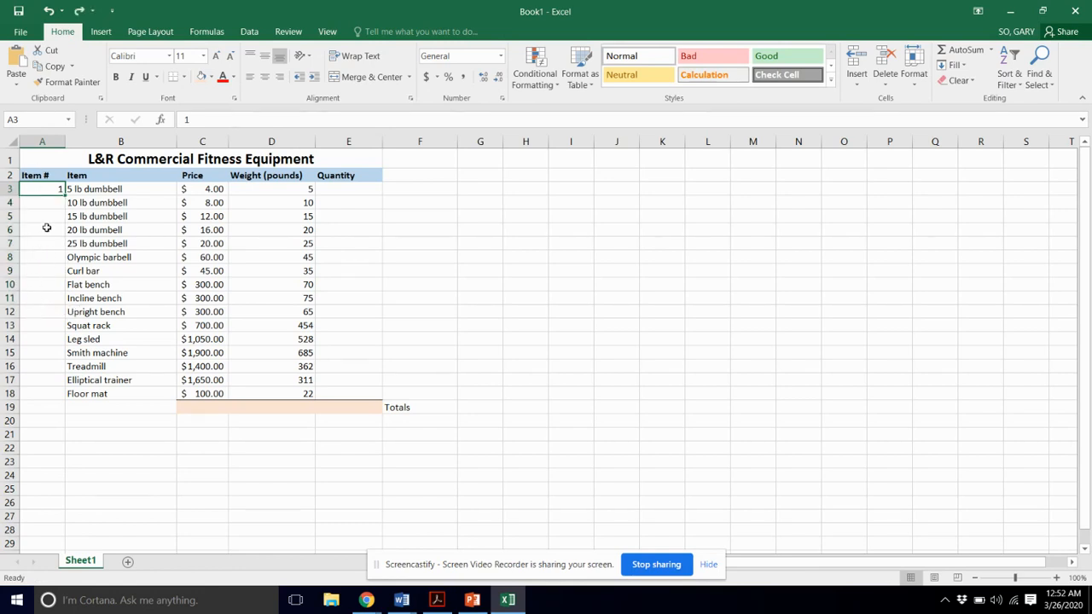
Enter 2 in cell A4, and try filling down from that cell alone to A9, undoing the fill.
click(44, 204)
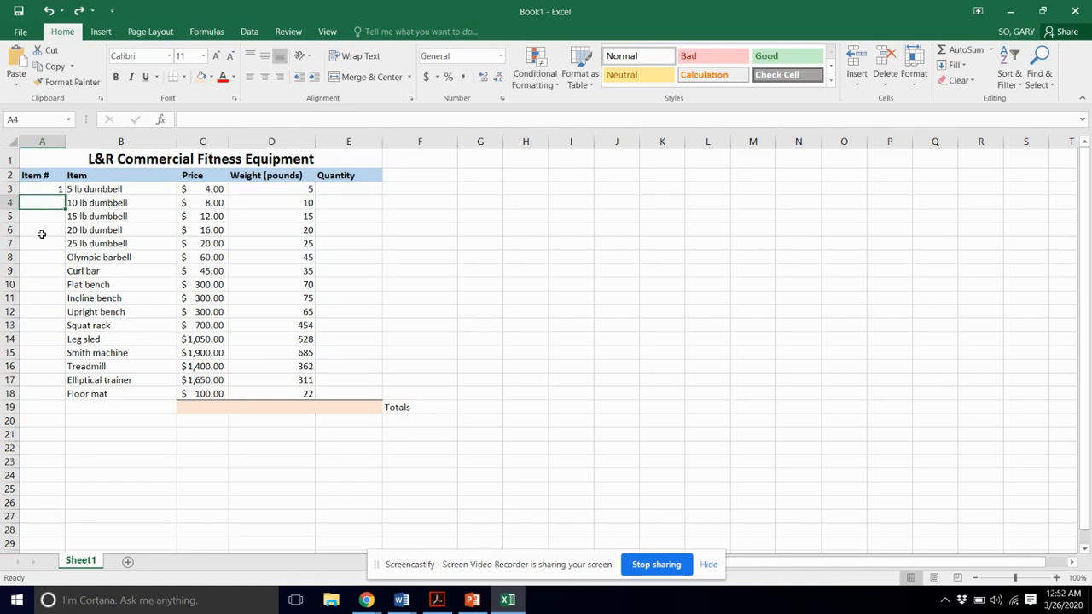
text(2)
key(Return)
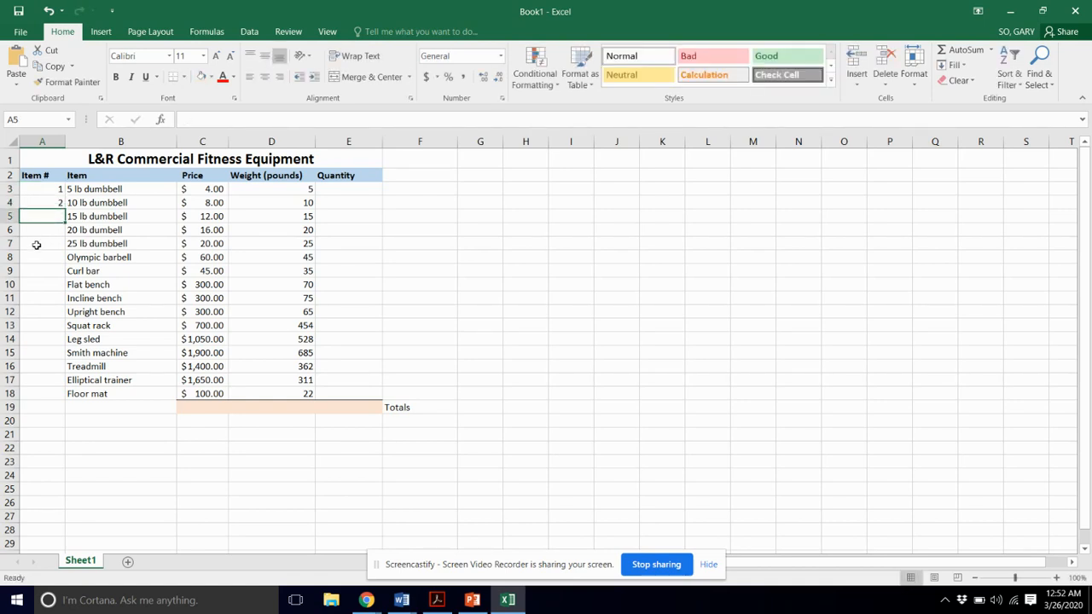
click(41, 205)
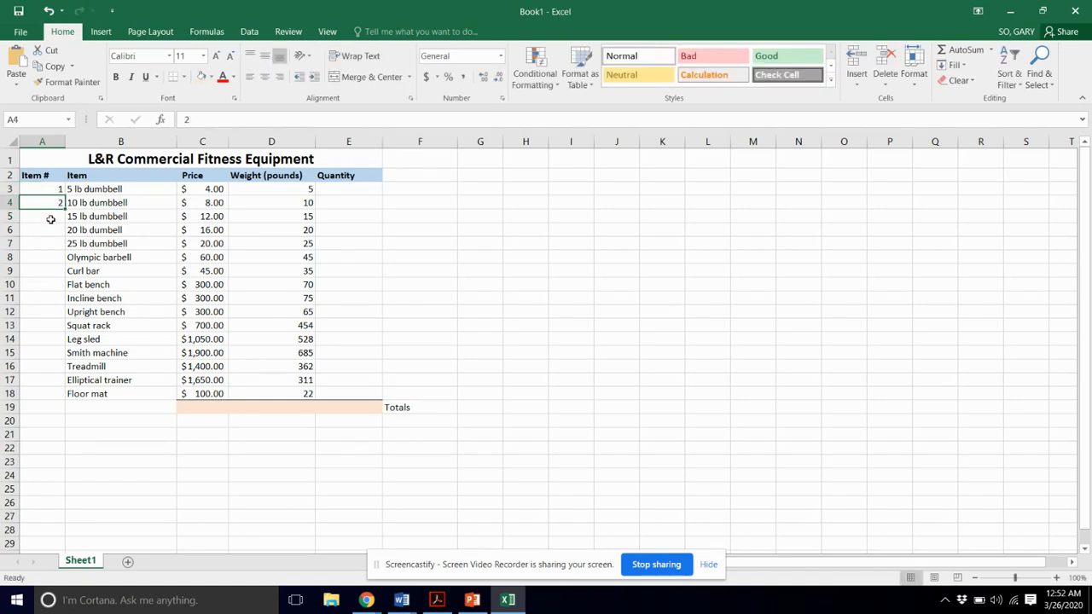
drag(65, 208, 62, 277)
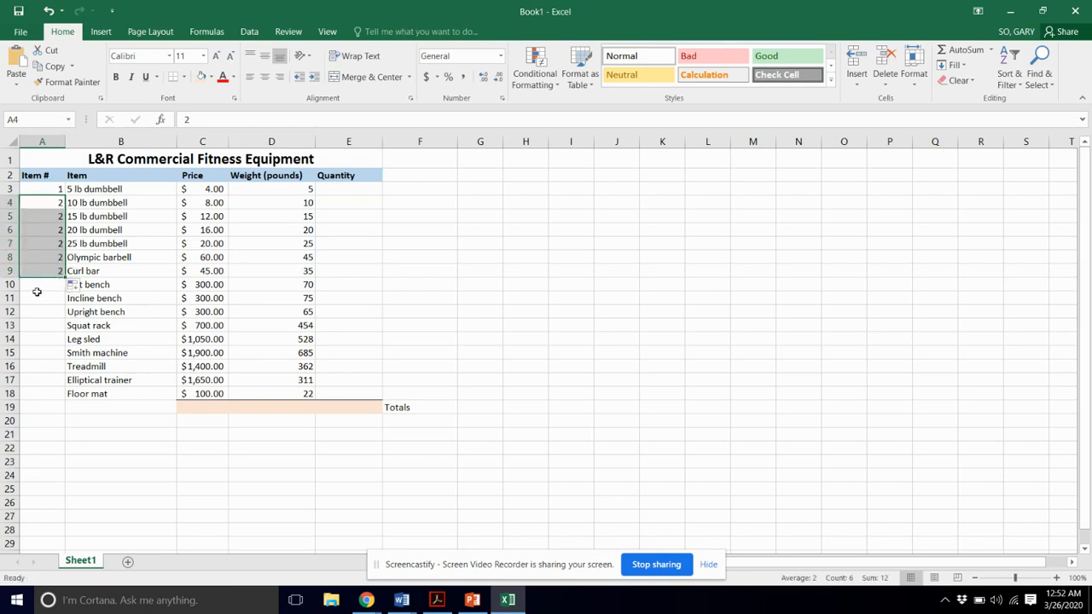
key(ctrl+z)
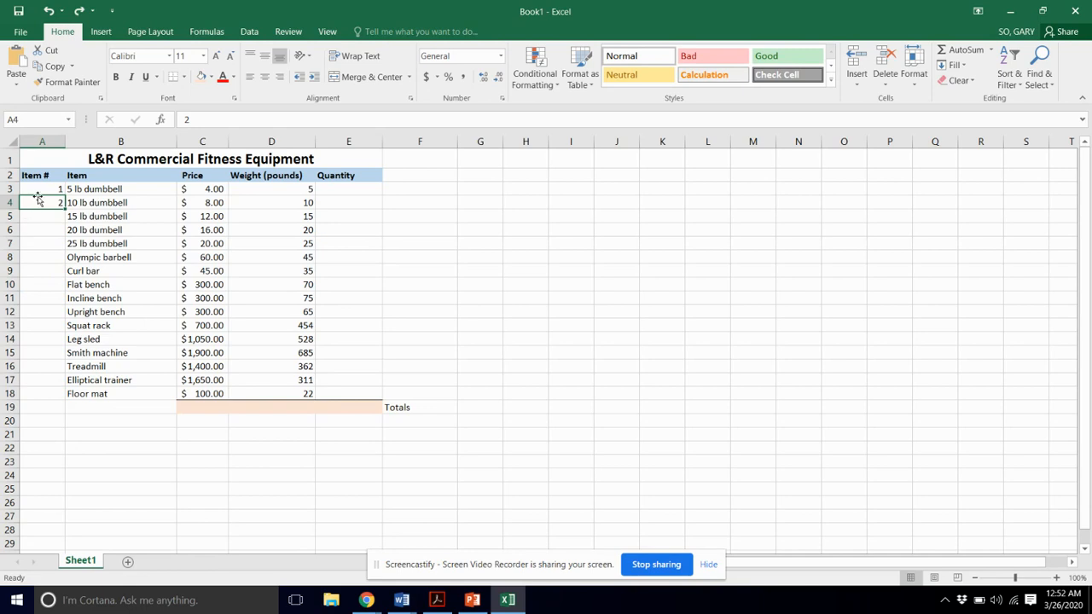
Try filling from cell A3 alone down to A8, over the value in A4, and undo the fill.
click(40, 193)
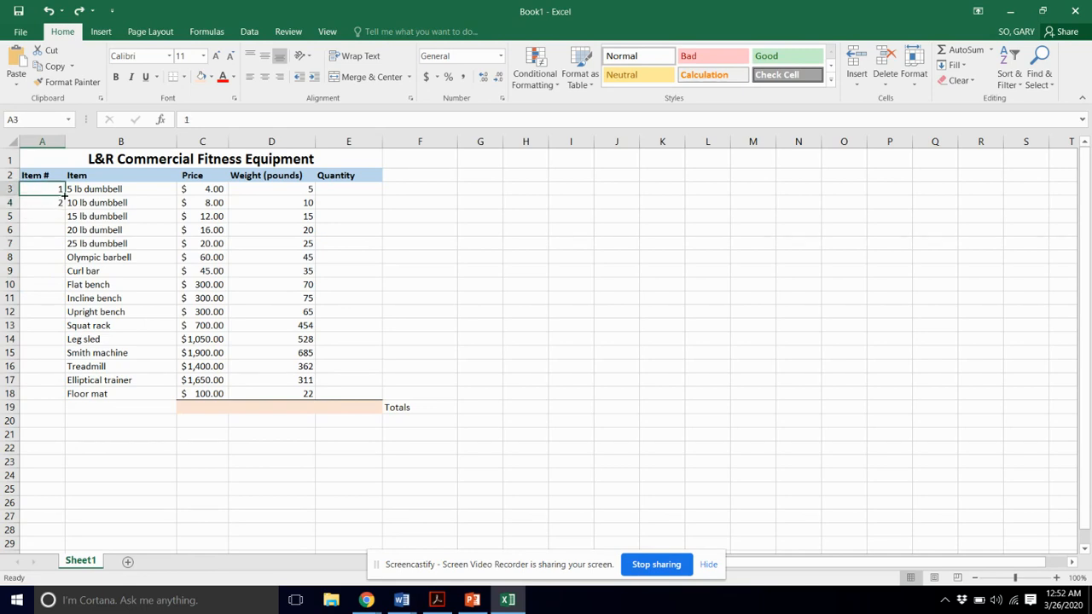
drag(64, 195, 63, 260)
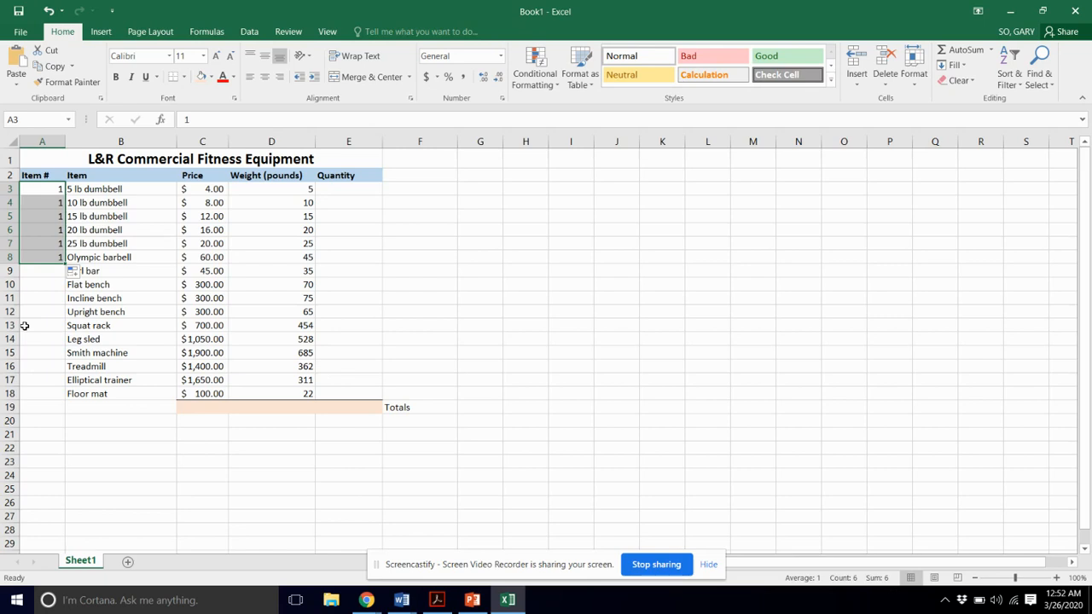
key(ctrl+z)
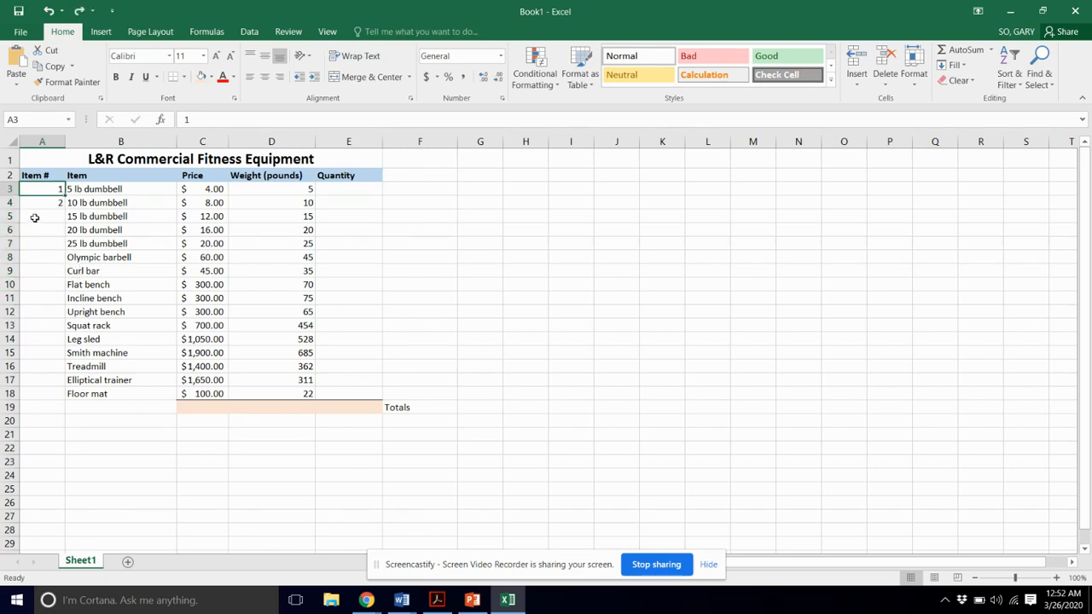
Try filling the series from A3:A4 together down to A12, and undo the fill.
click(39, 217)
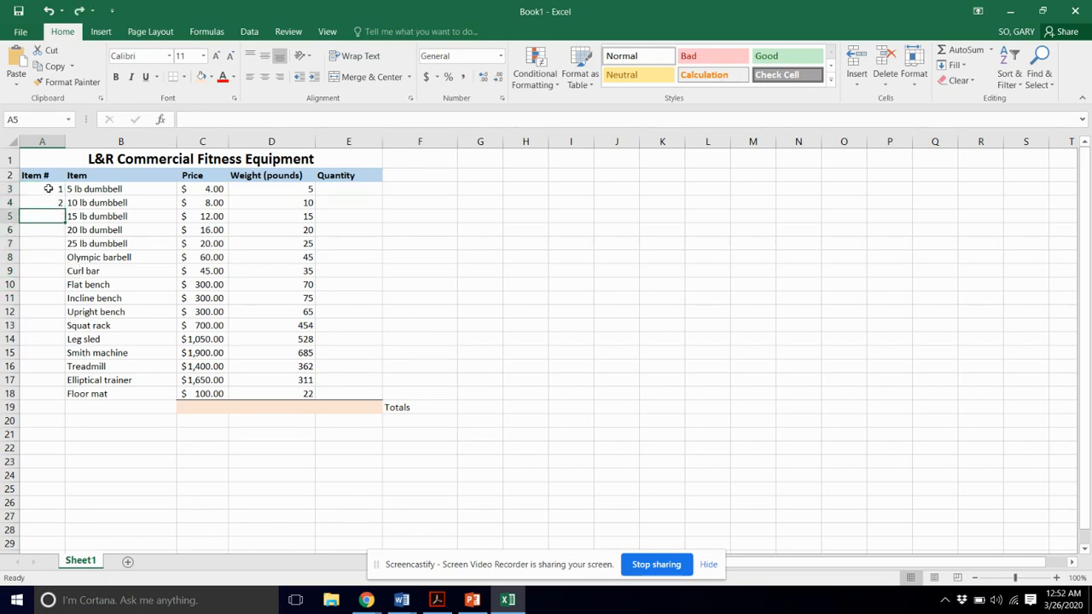
drag(48, 189, 49, 205)
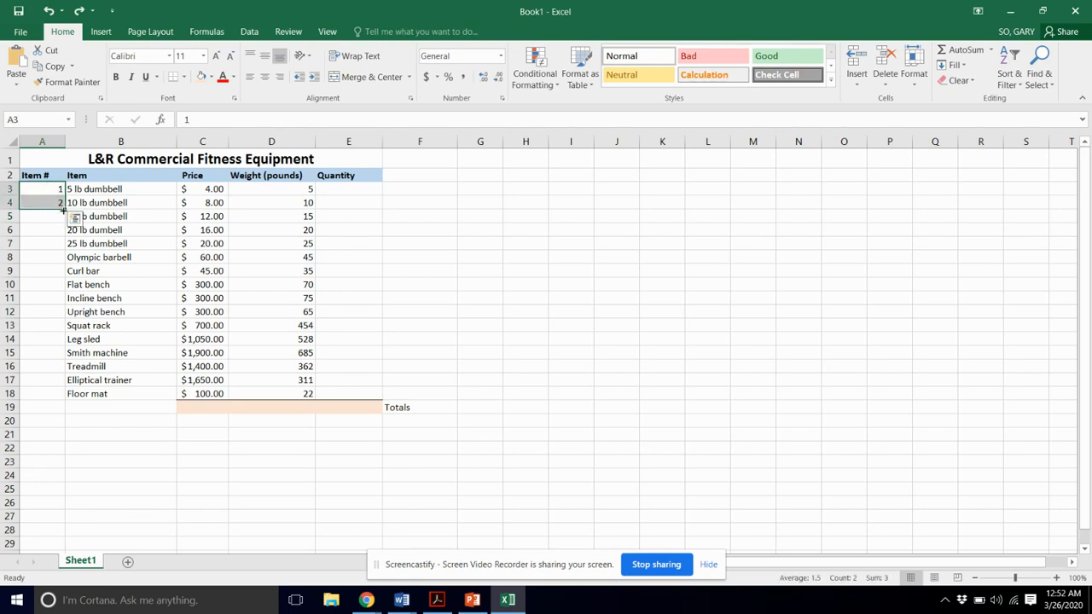
drag(62, 208, 60, 314)
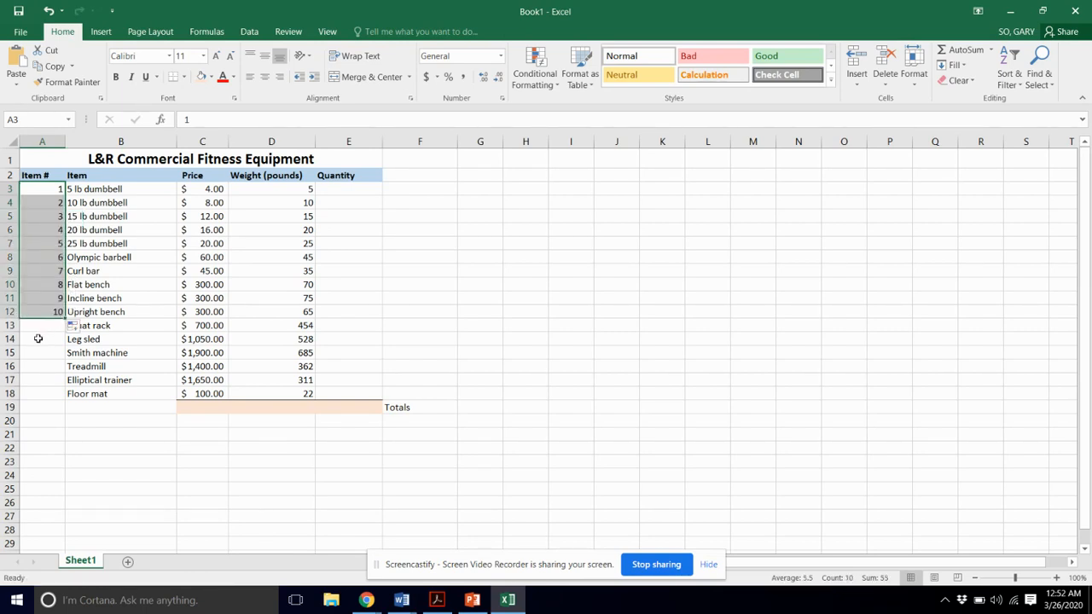
key(ctrl+z)
Replace the starting item numbers with 2 in cell A3 and 4 in cell A4.
click(45, 194)
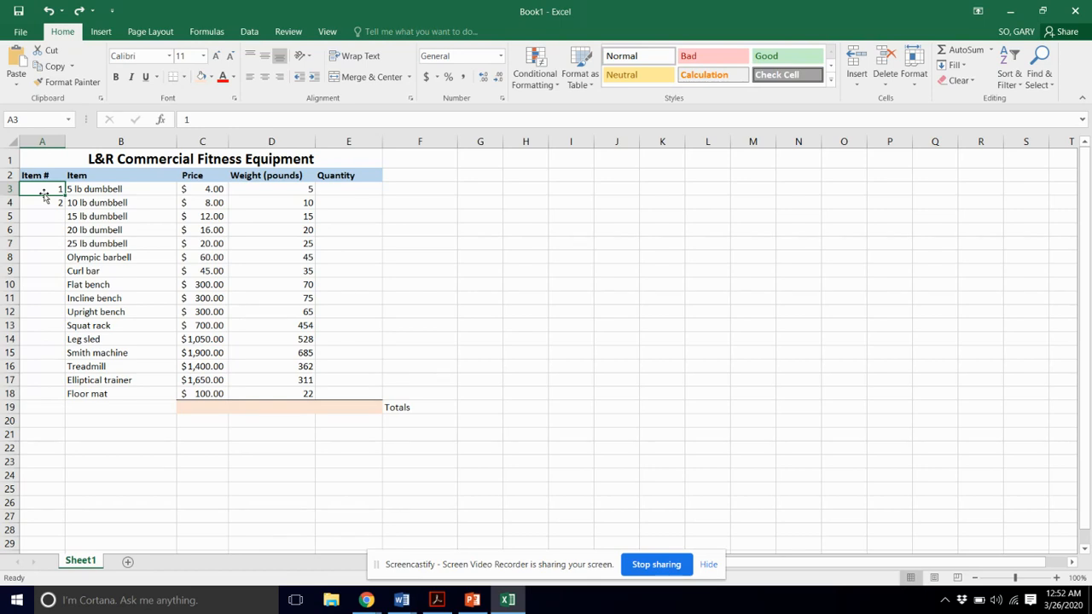
text(2)
key(Return)
text(3)
key(Return)
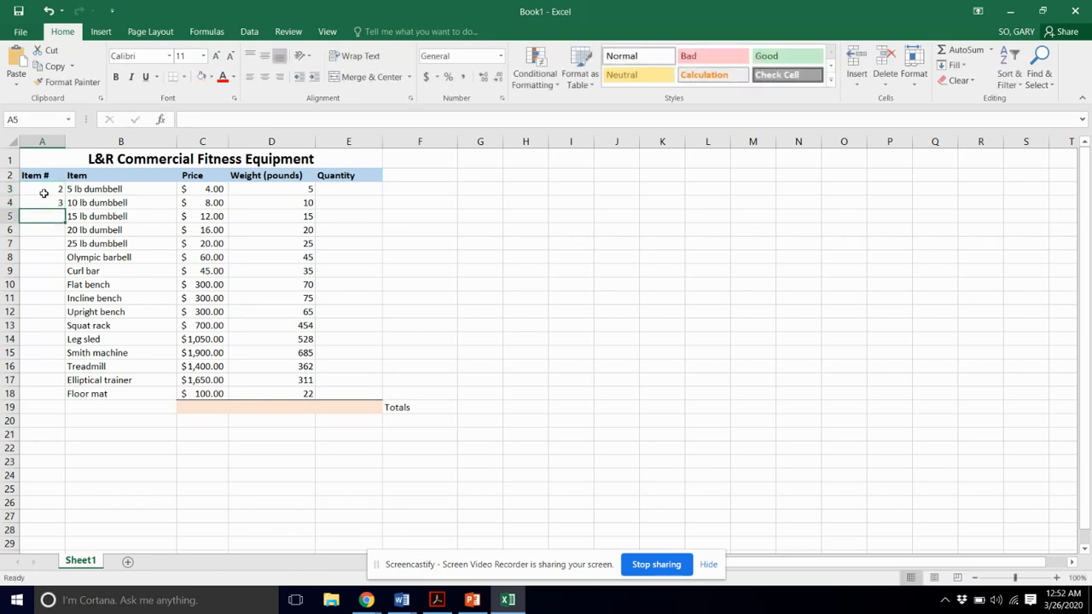
click(43, 204)
text(4)
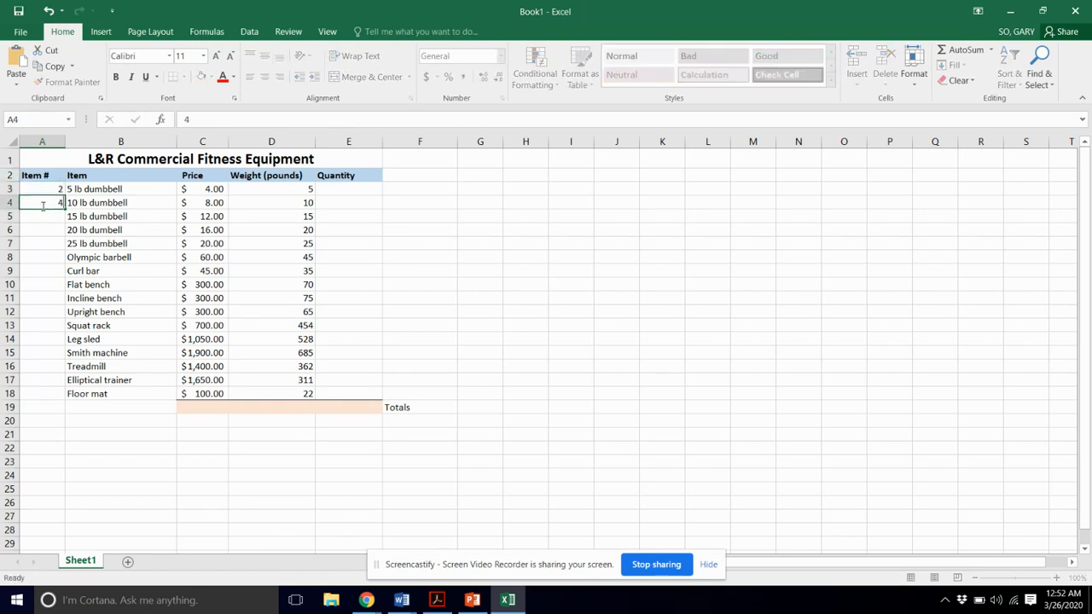
key(Return)
Extend the step-of-two series from A3:A4 down to the Curl bar row, A9.
click(44, 194)
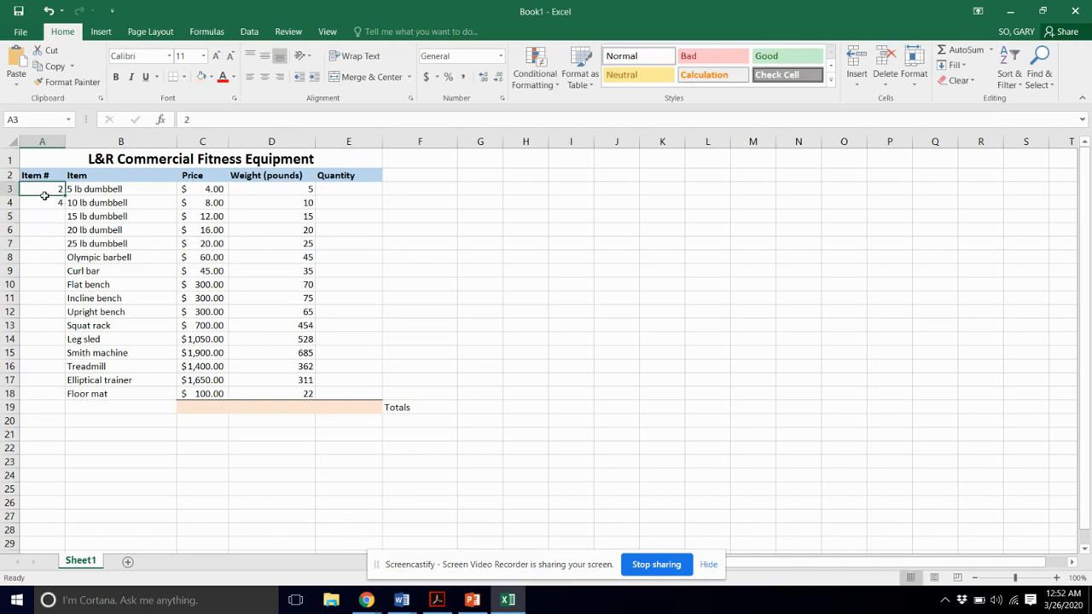
drag(44, 195, 44, 203)
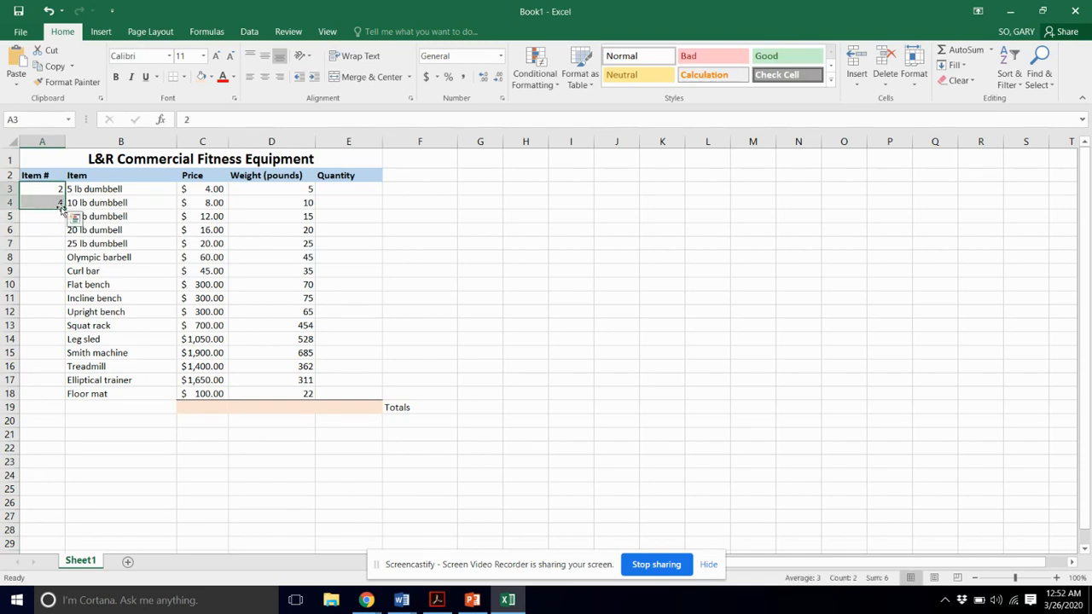
drag(64, 208, 64, 276)
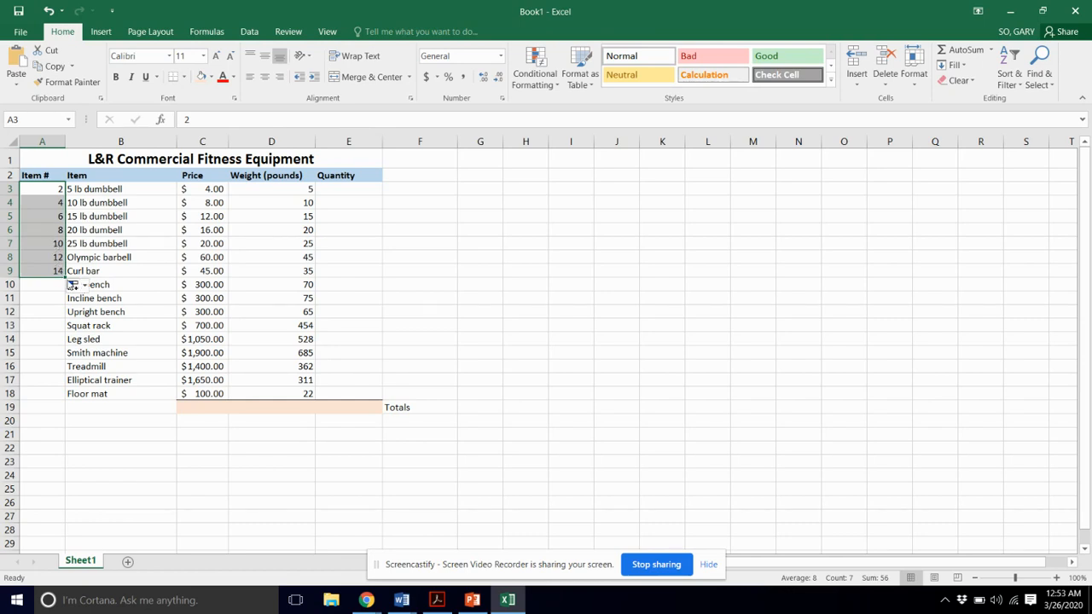
Try extending the even-number series far beyond the table to row 241, and undo the fill.
drag(63, 280, 50, 602)
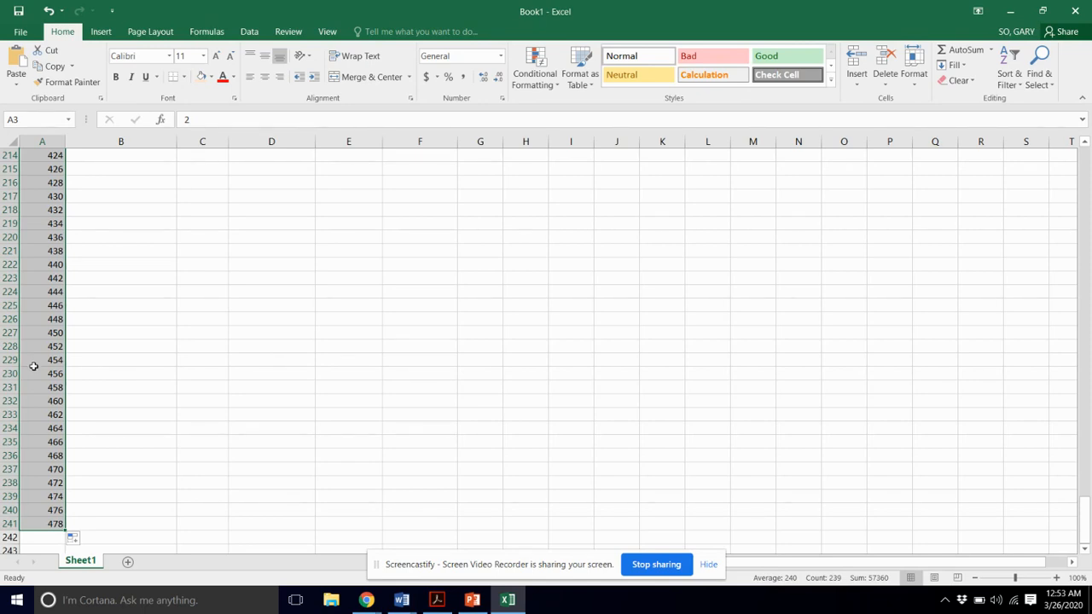
key(ctrl+z)
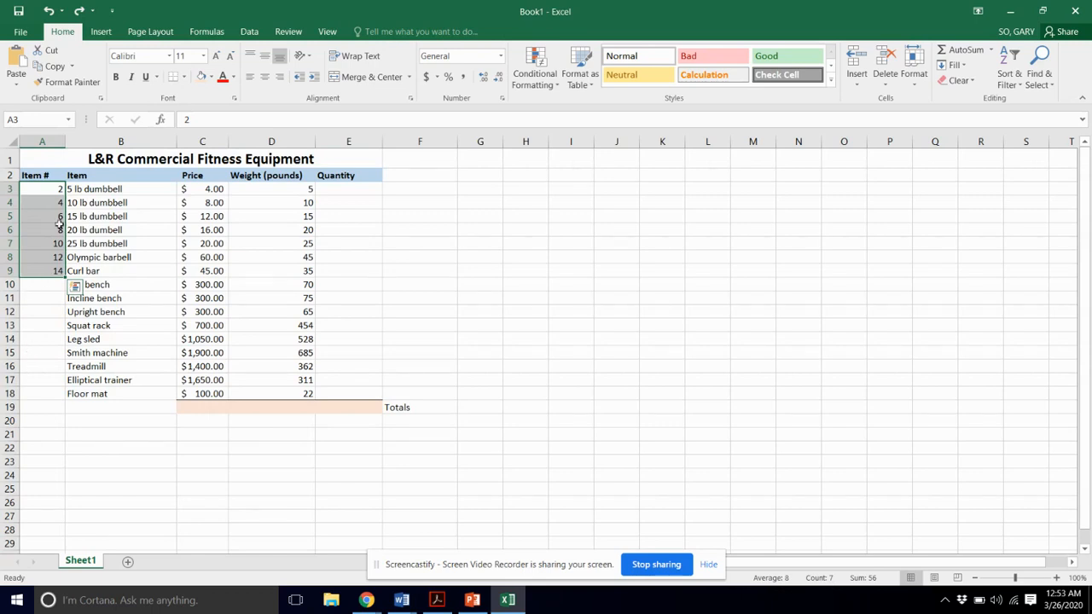
Set the first two item numbers to 1 in cell A3 and 2 in cell A4.
click(60, 189)
text(1)
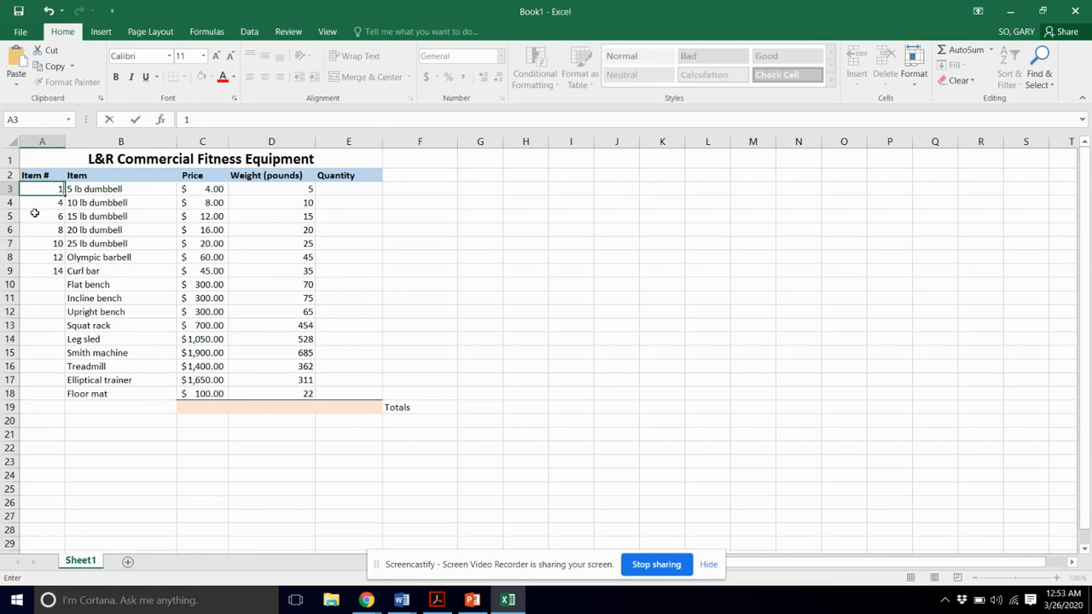
key(Return)
text(2)
key(Return)
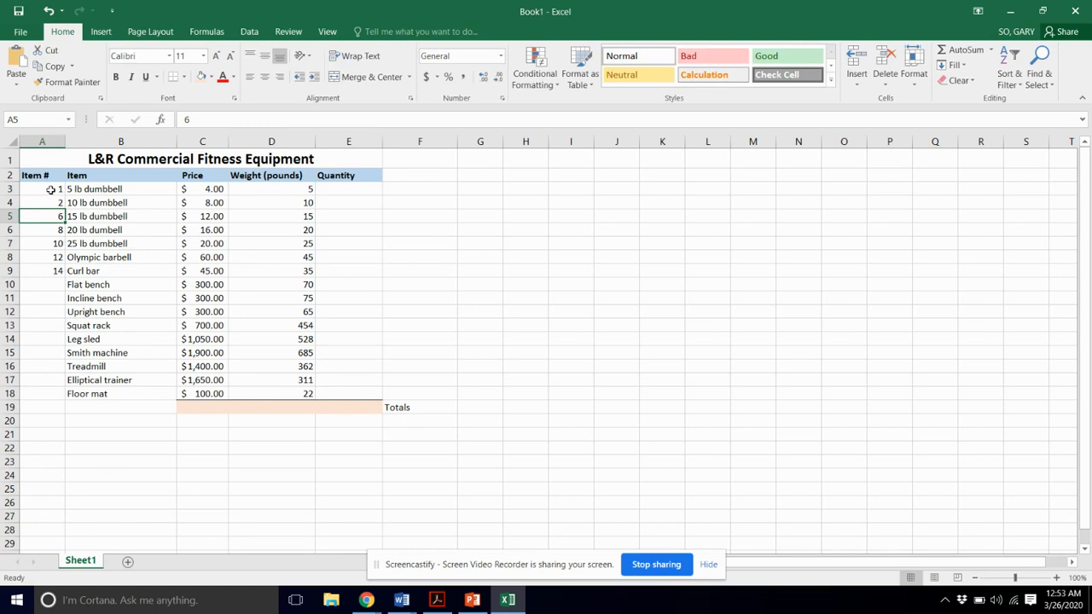
Extend the one-step series from A3:A4 down to the Floor mat row, A18, overwriting the old item numbers.
drag(51, 190, 55, 200)
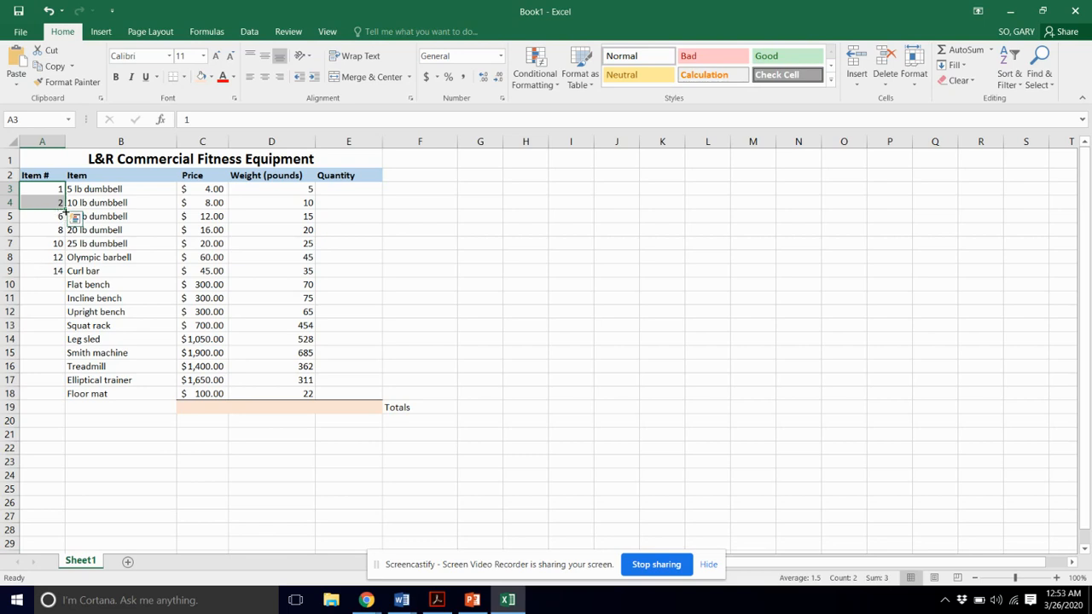
drag(65, 209, 64, 399)
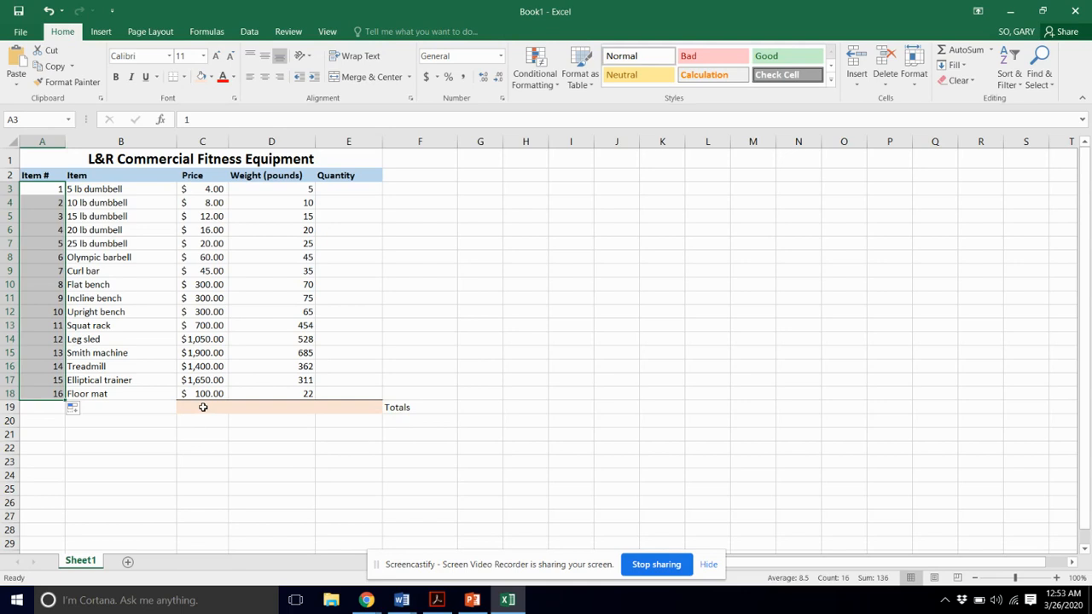
click(203, 406)
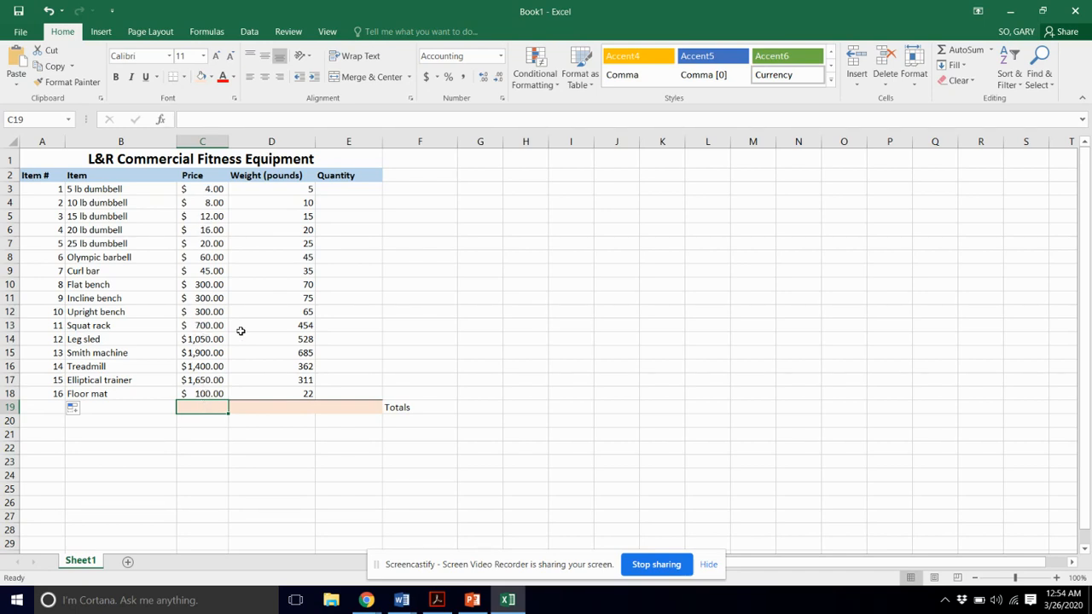
Enter a quantity of 2 for the 5 lb dumbbell in E3 and fill it down to the Floor mat row, E18.
click(354, 190)
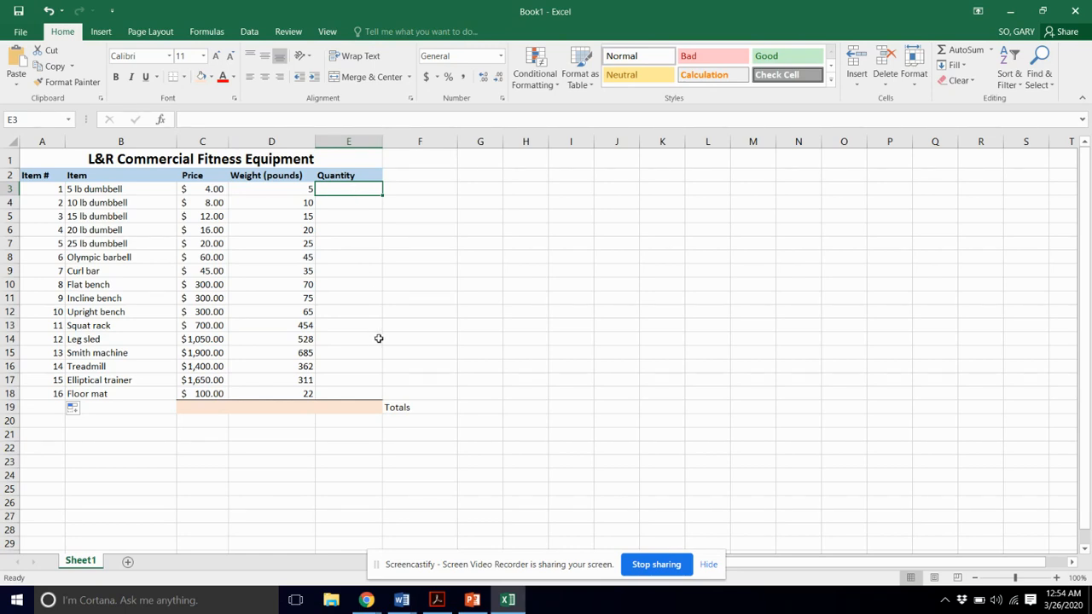
text(2)
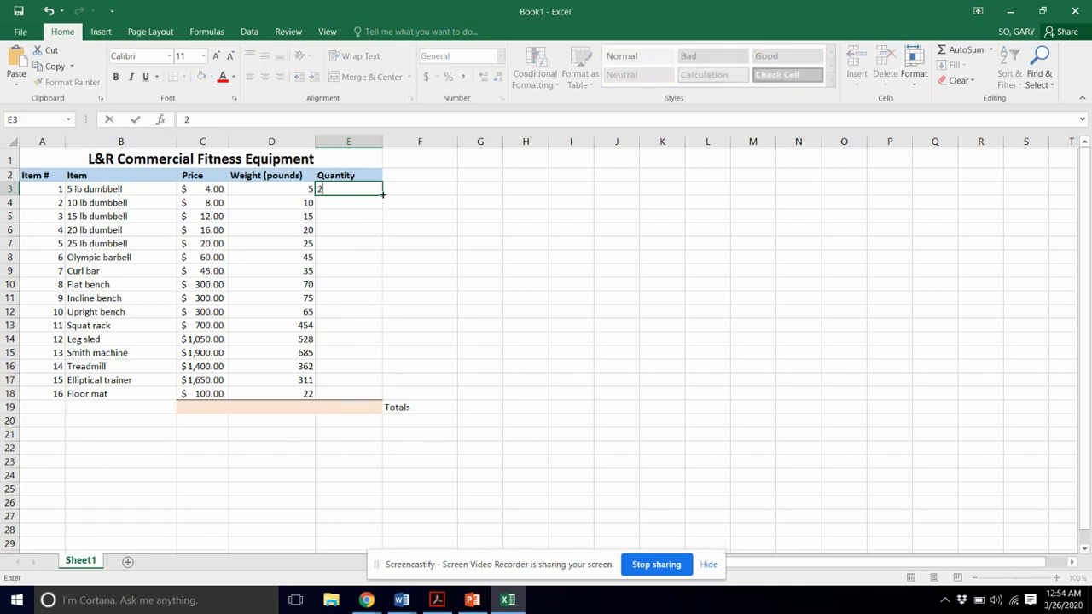
drag(383, 195, 384, 399)
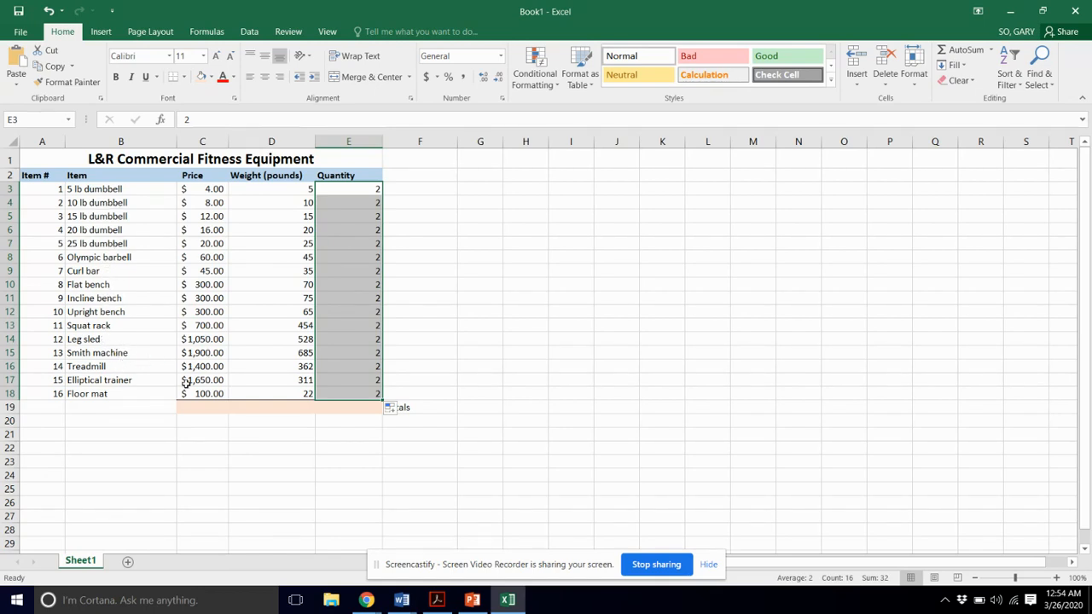
click(186, 433)
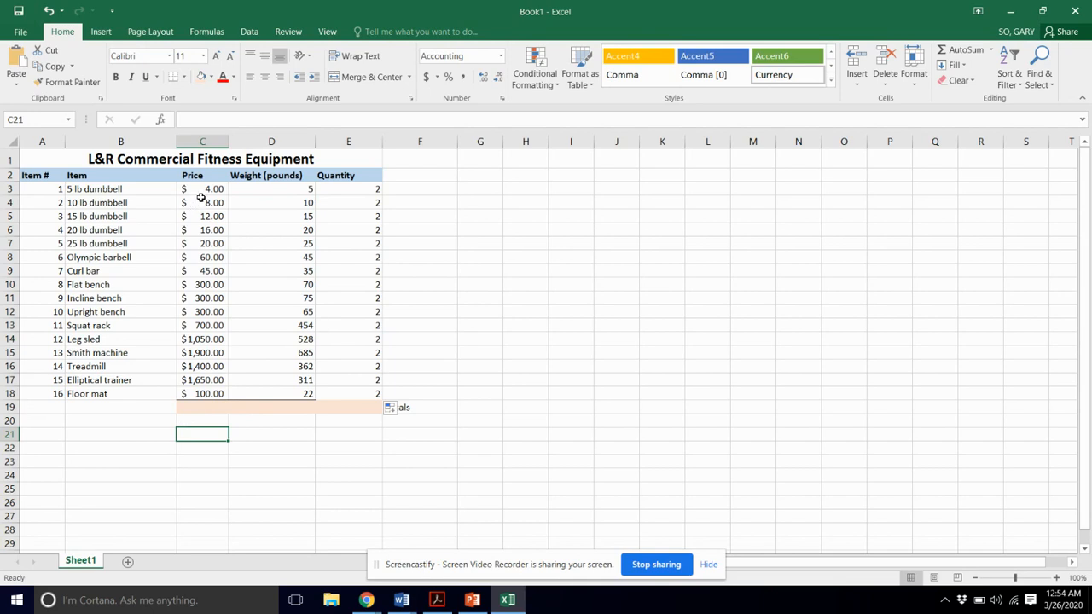
Total the Price column in cell C19 with AutoSum over C3:C18.
click(207, 405)
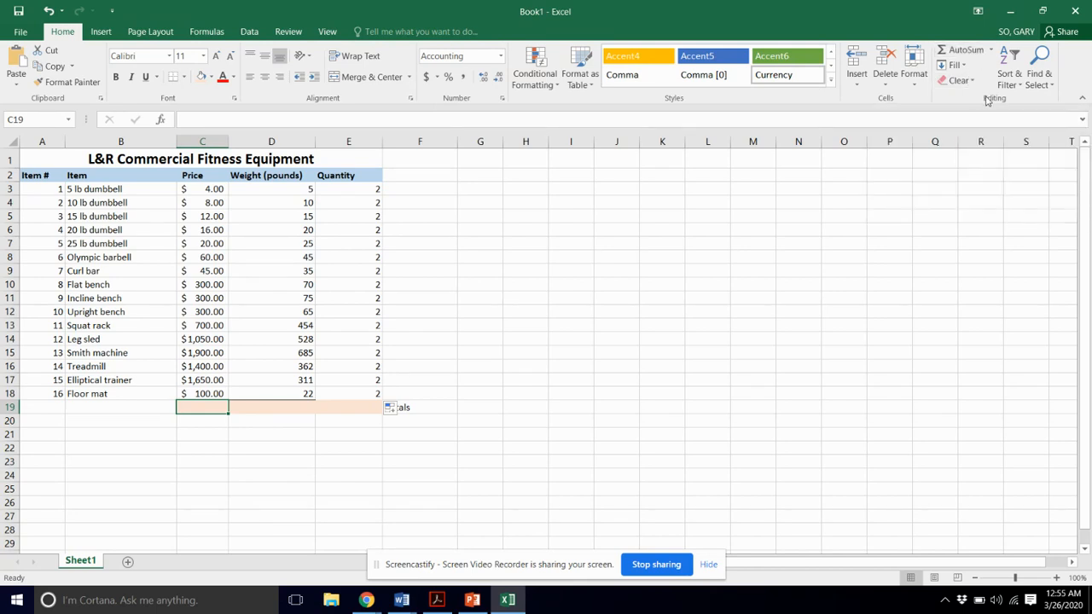
click(991, 51)
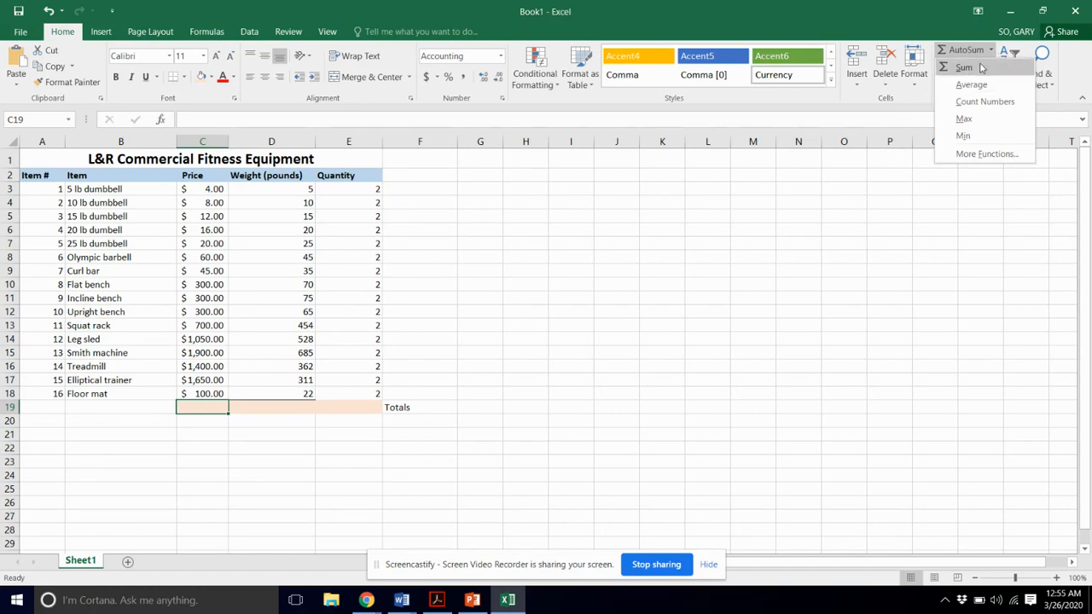
click(916, 192)
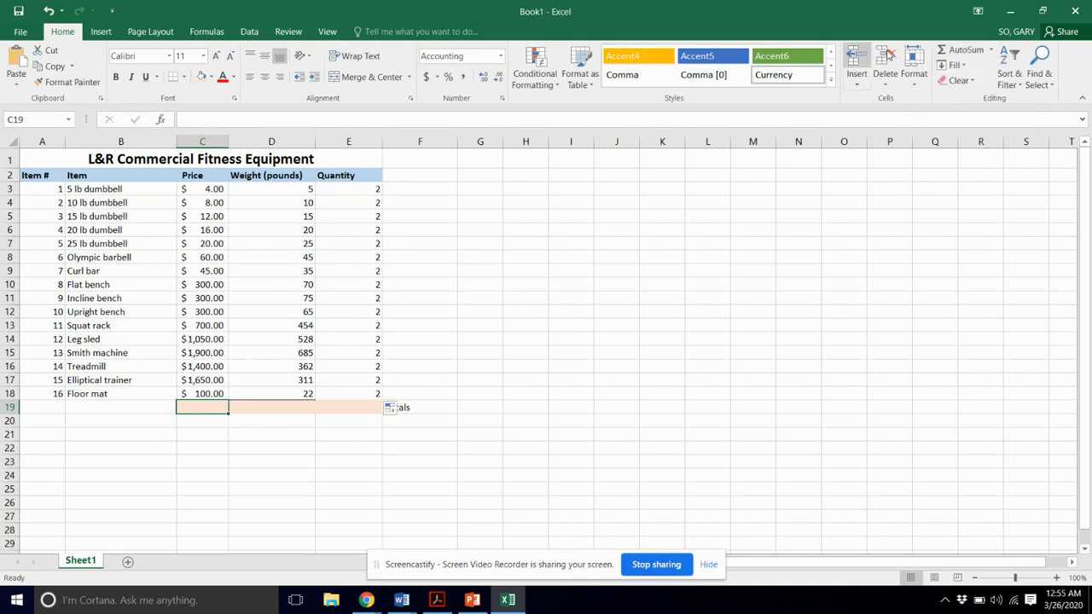
click(966, 52)
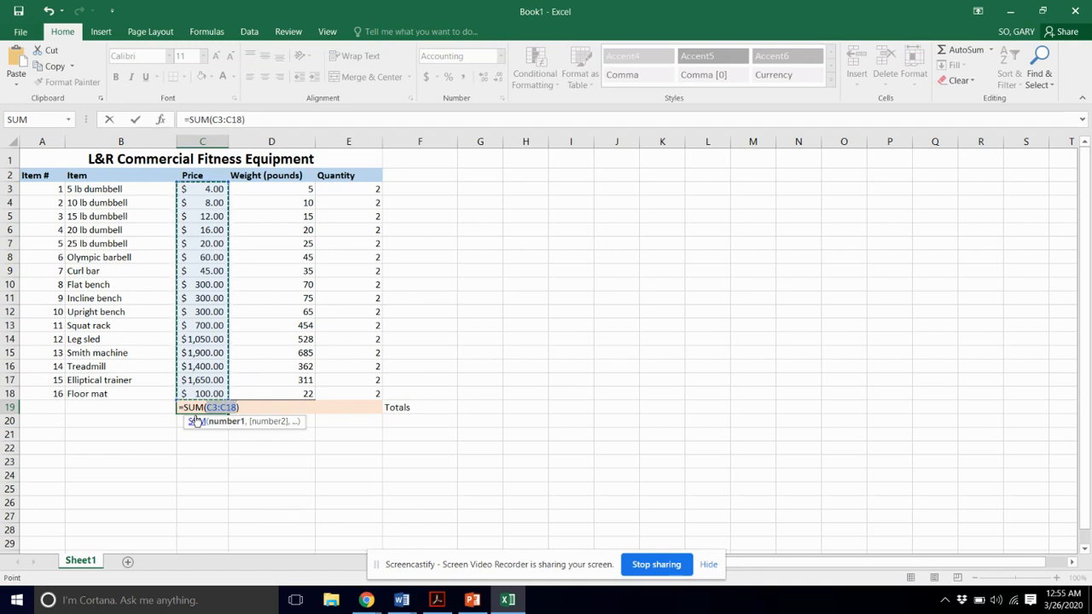
key(Return)
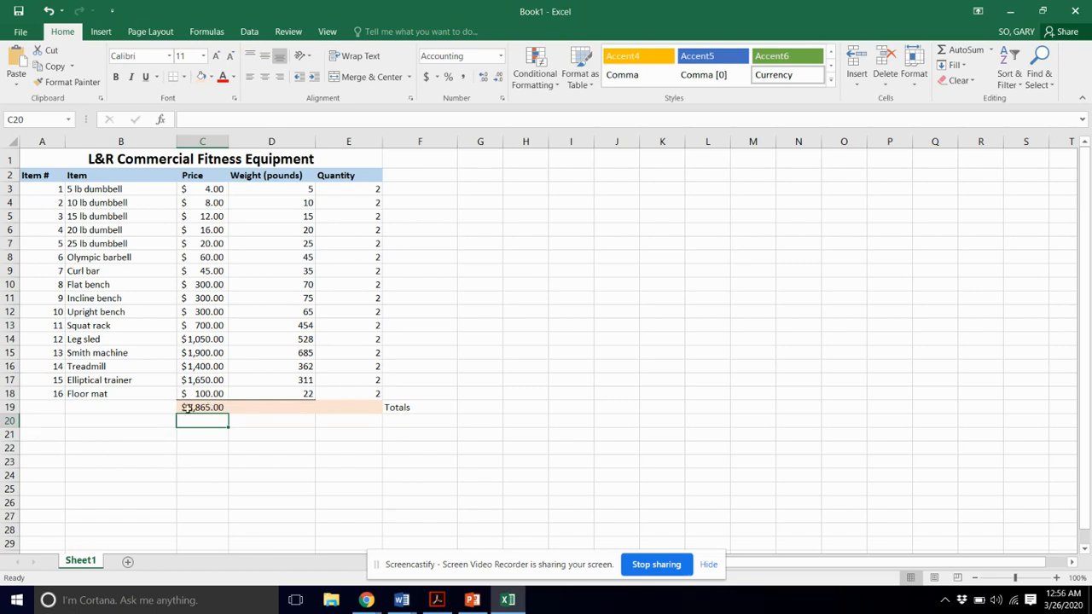
Fill the price total formula from C19 across to the Weight and Quantity totals in D19:E19.
click(188, 409)
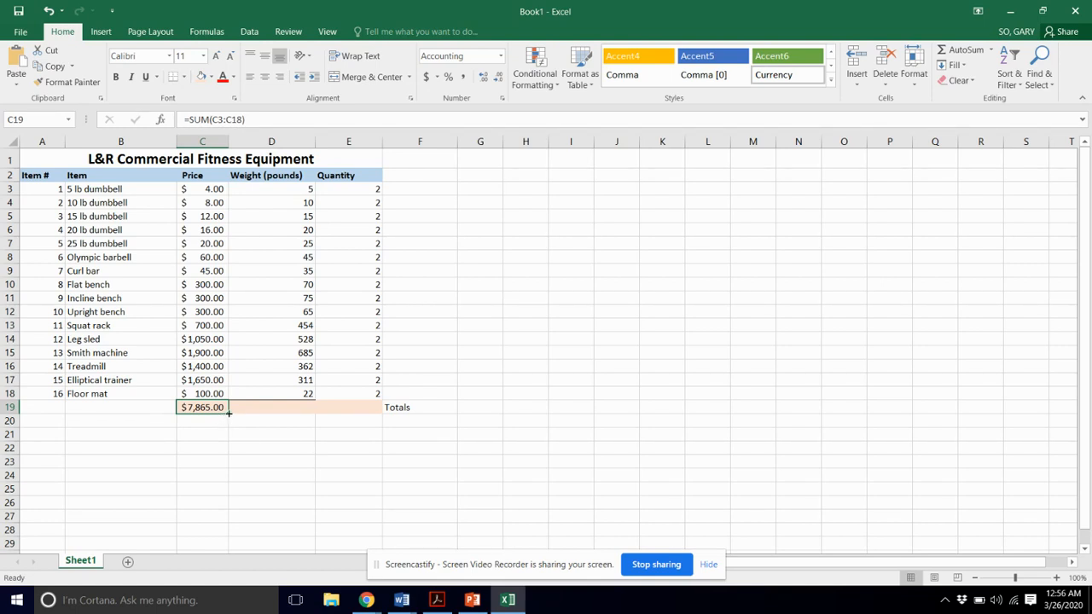
drag(228, 413, 366, 413)
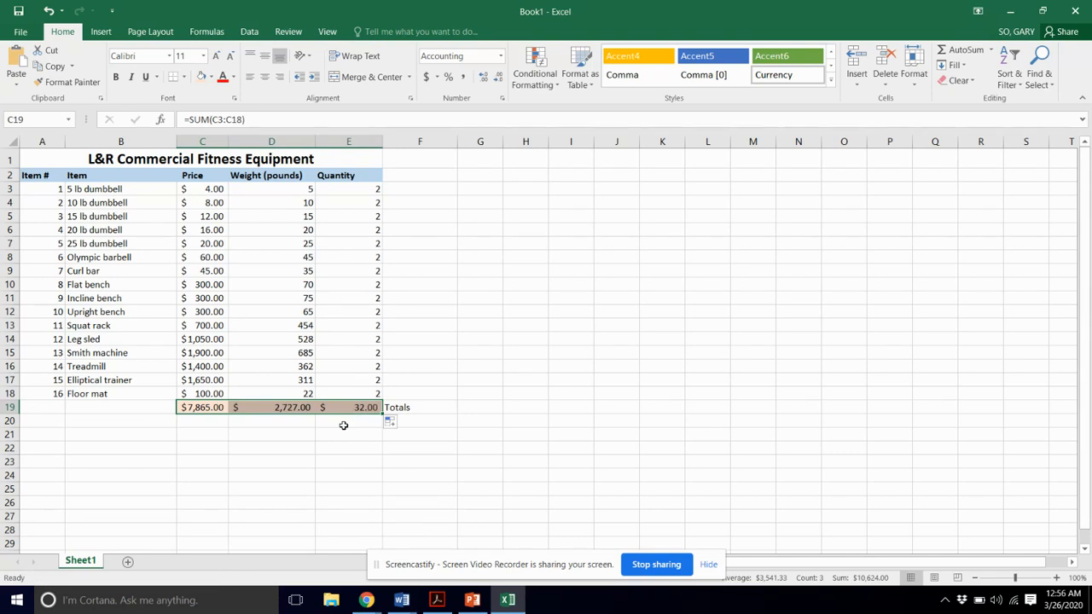
click(279, 434)
Set the number format of the weight and quantity totals in D19:E19 to General.
drag(273, 408, 345, 406)
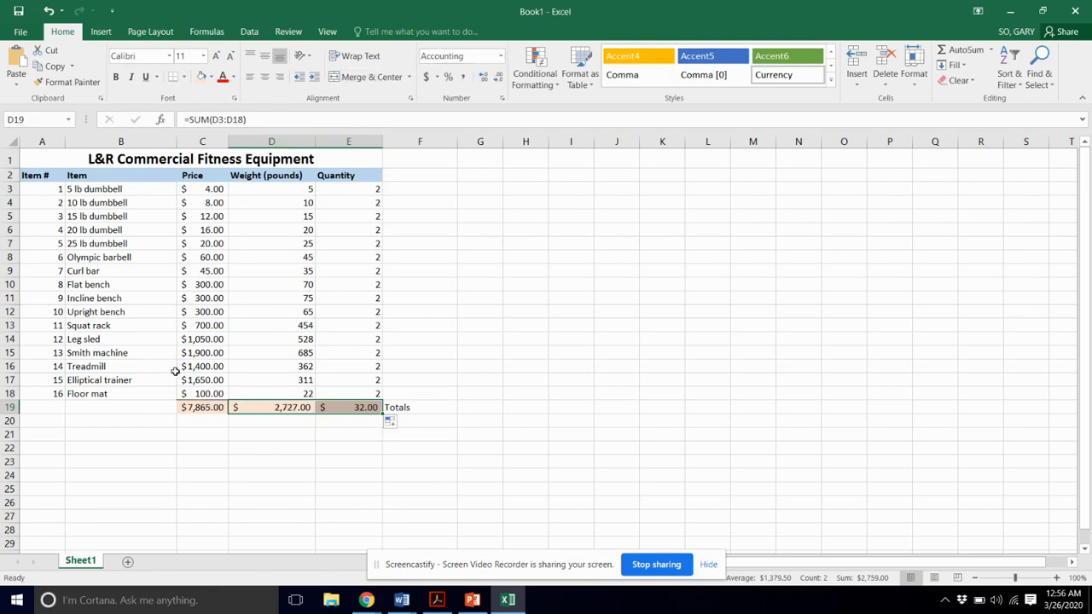
click(202, 419)
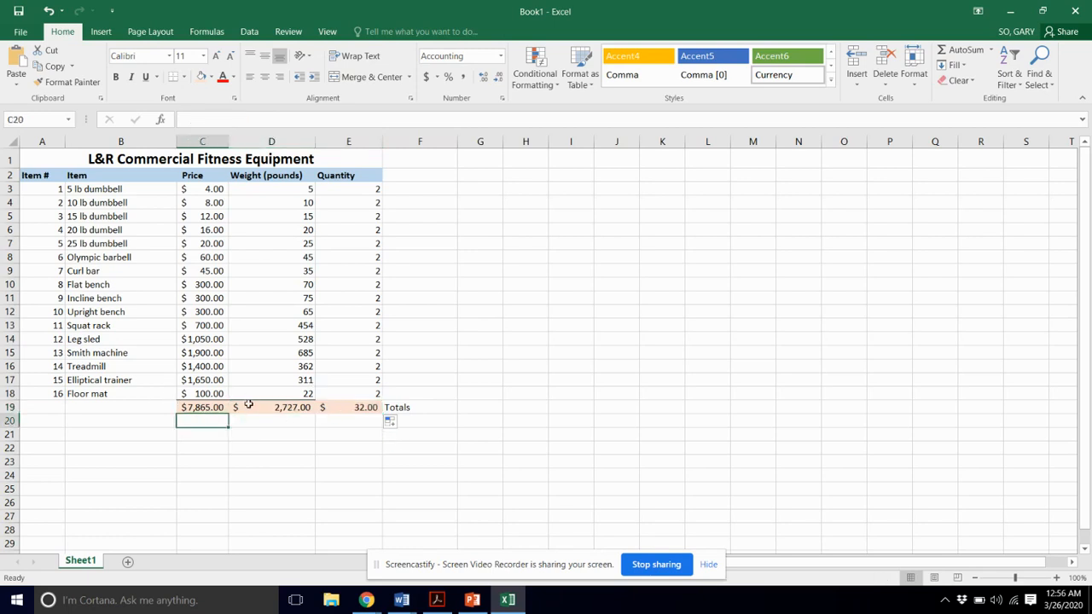
drag(265, 408, 353, 408)
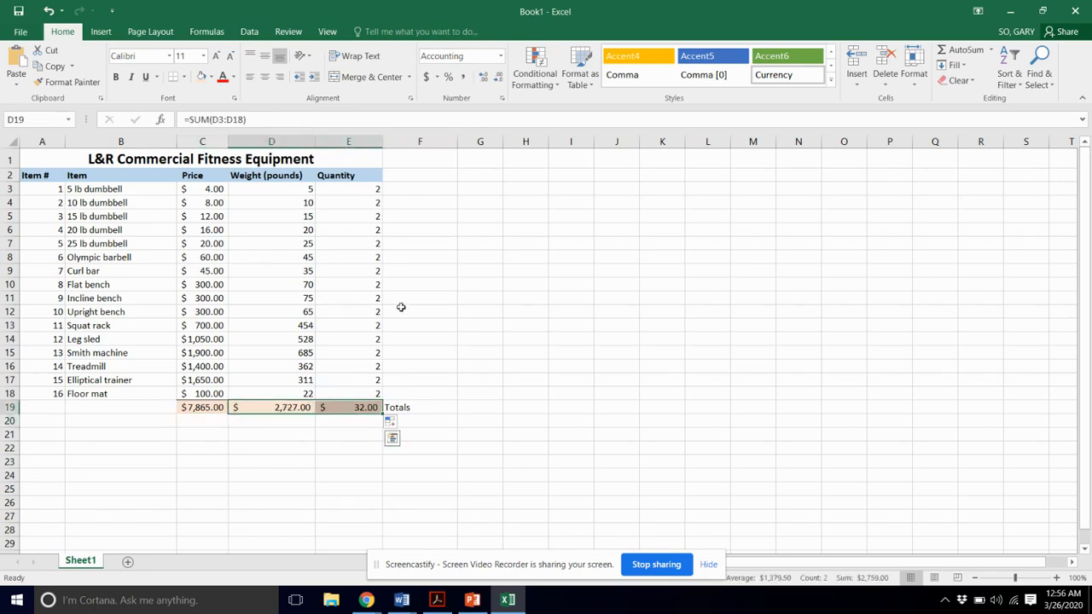
click(500, 58)
click(461, 72)
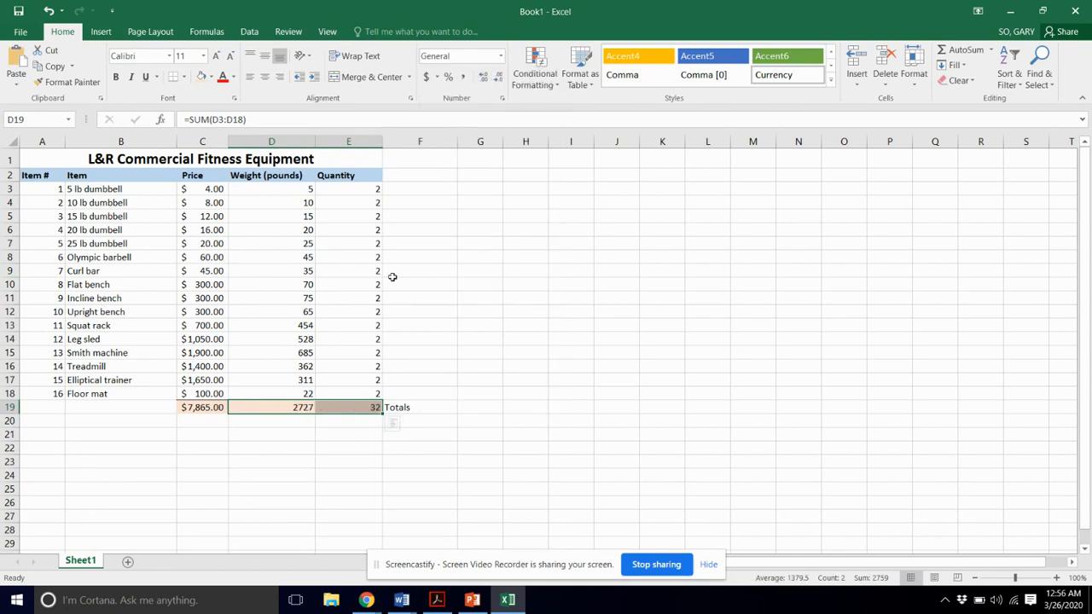
click(331, 417)
Examine the price total's formula in C19 and the cell range it adds up.
click(200, 406)
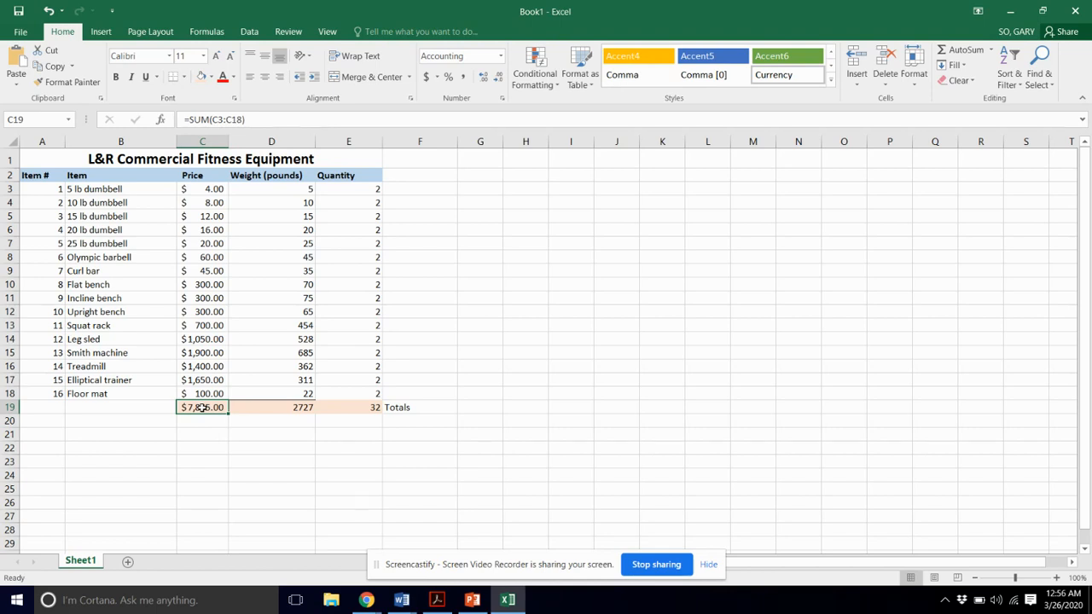
click(263, 118)
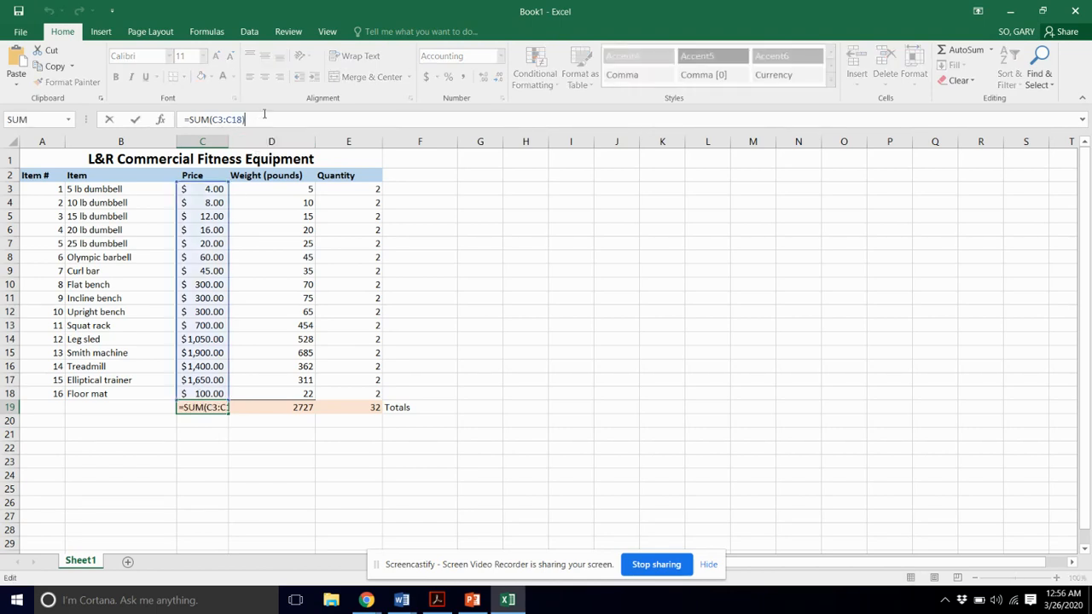
mouse_move(264, 117)
mouse_down()
mouse_move(183, 120)
mouse_move(264, 117)
mouse_up()
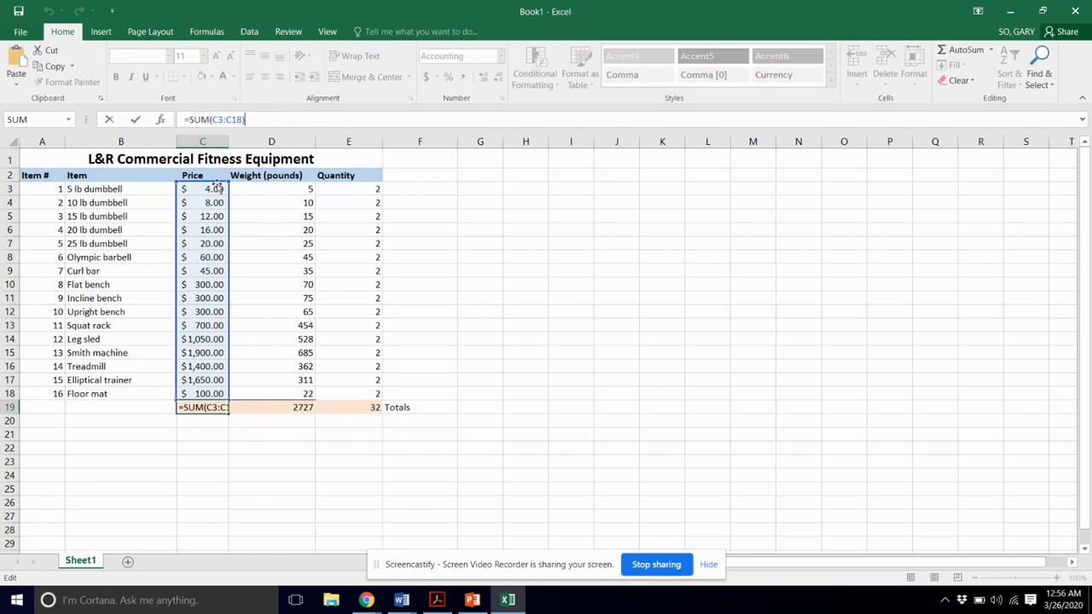
click(241, 432)
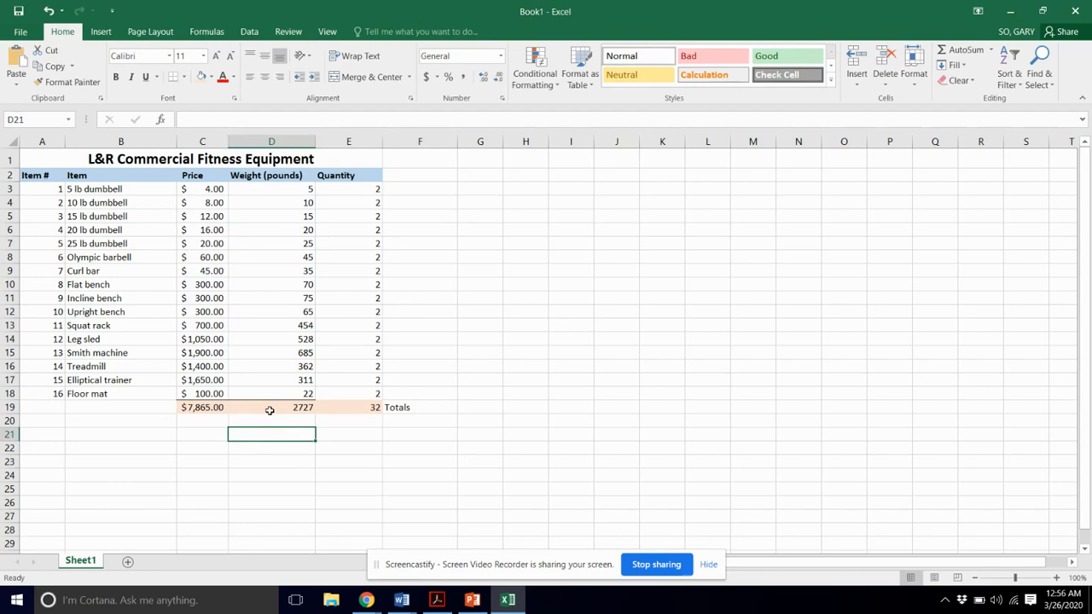
Examine the weight total's formula in D19 against the weights in D3:D18, and check the quantity total in E19.
click(268, 410)
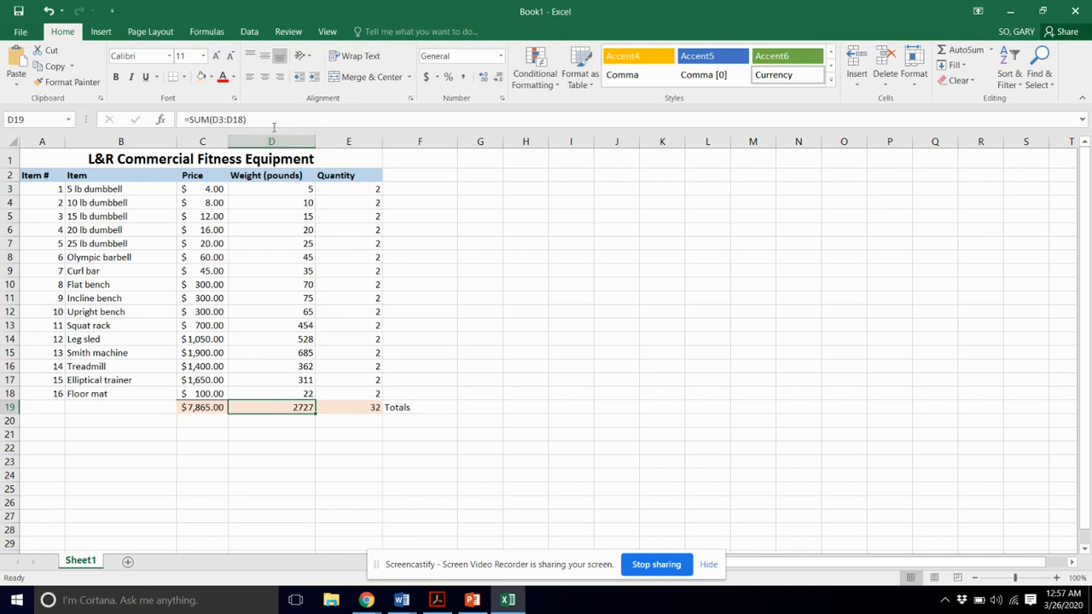
click(272, 118)
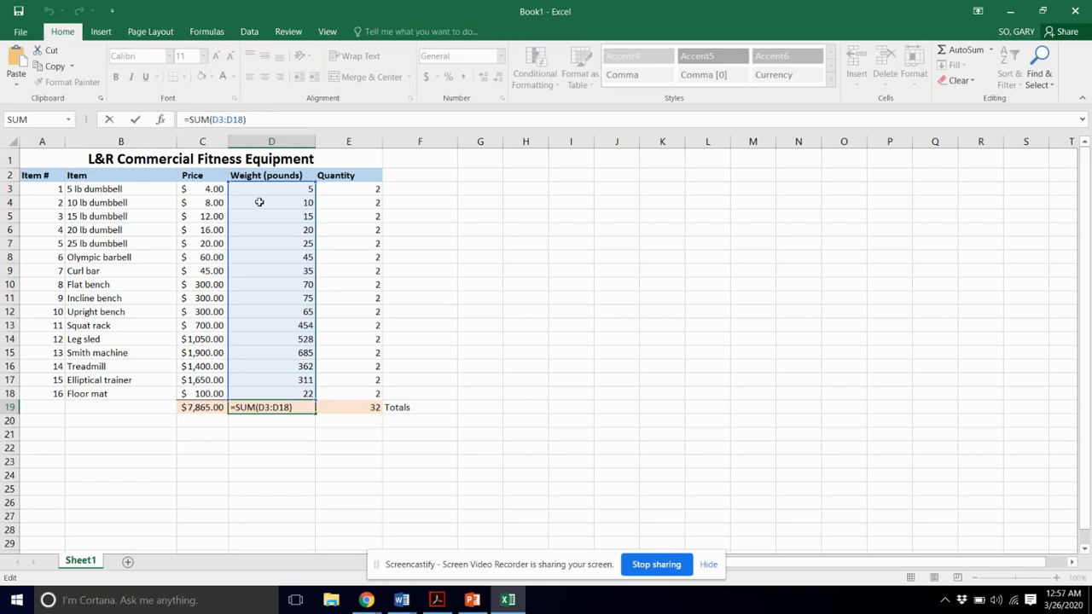
drag(213, 189, 209, 393)
click(282, 407)
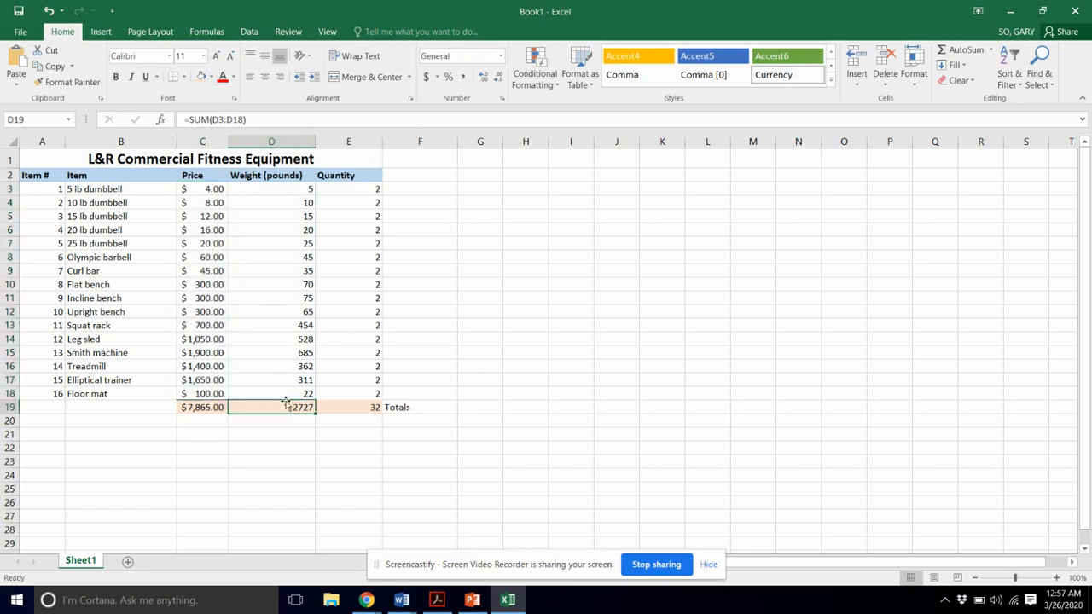
click(284, 186)
drag(283, 207, 295, 391)
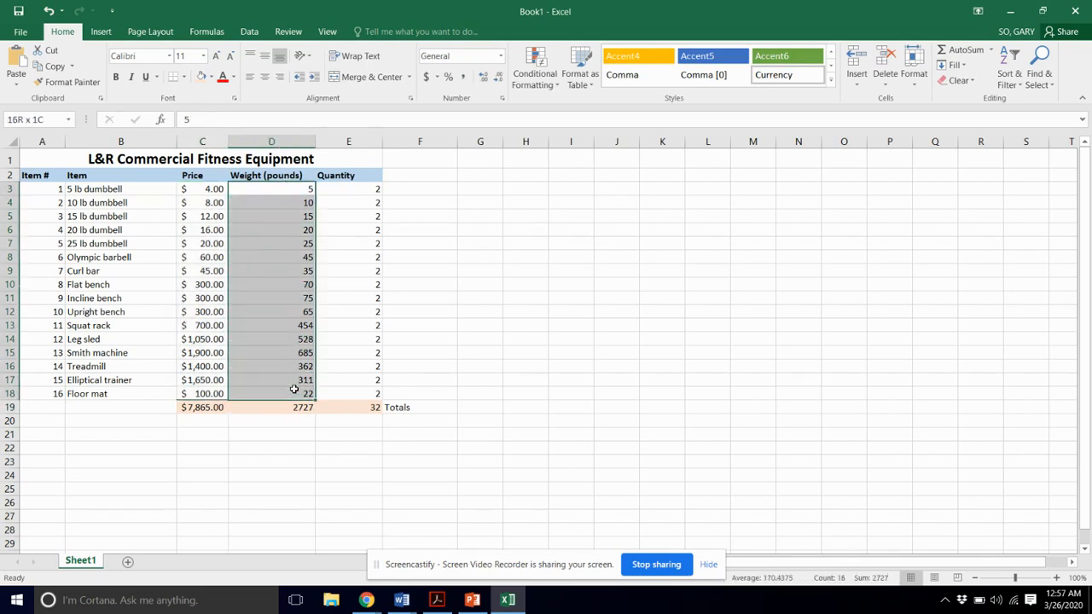
click(287, 431)
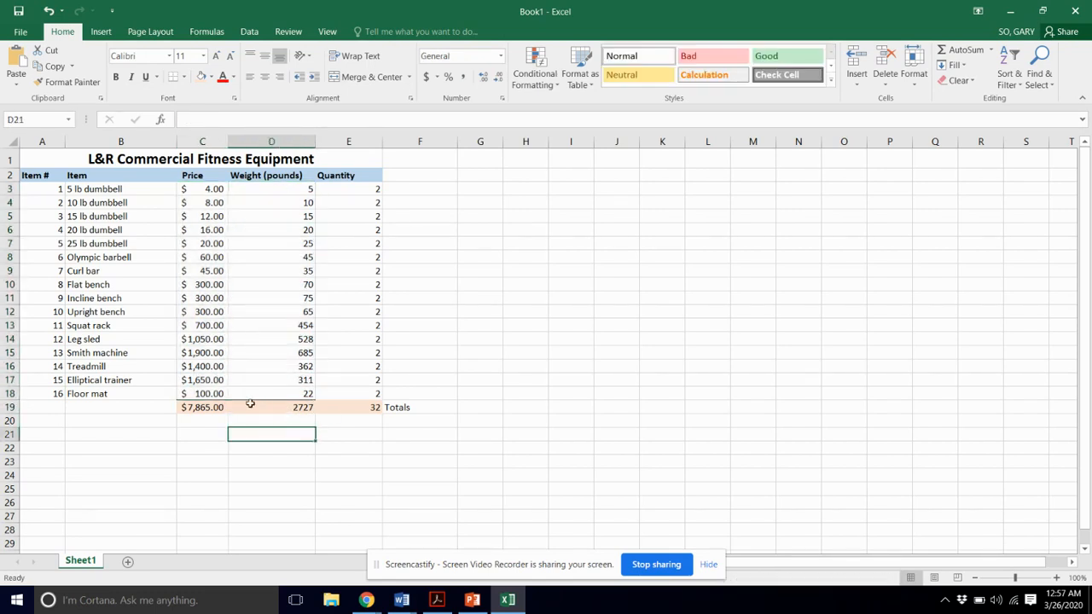
click(295, 408)
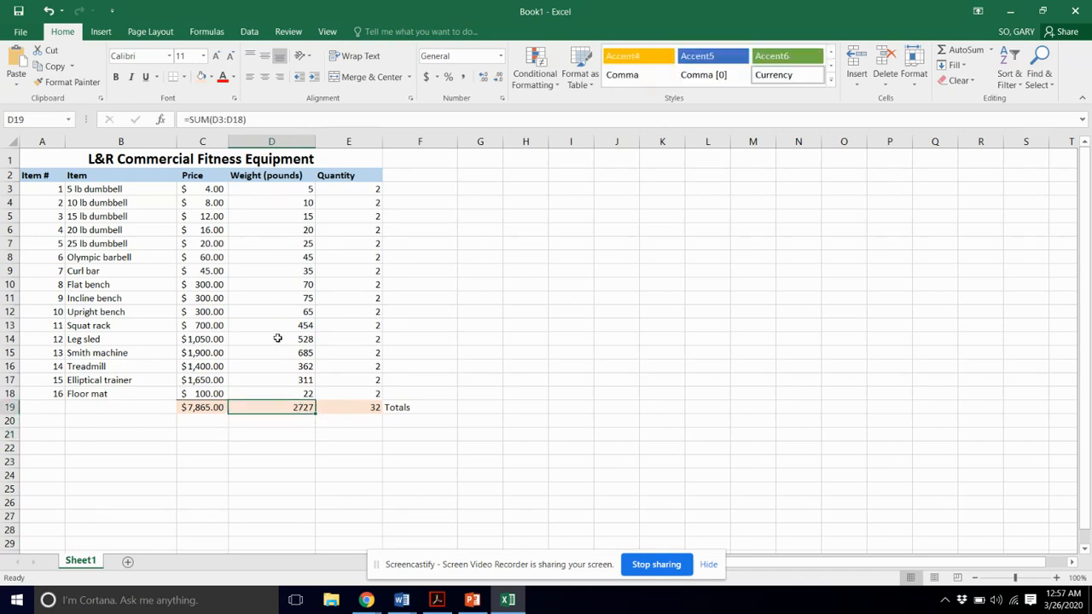
click(337, 407)
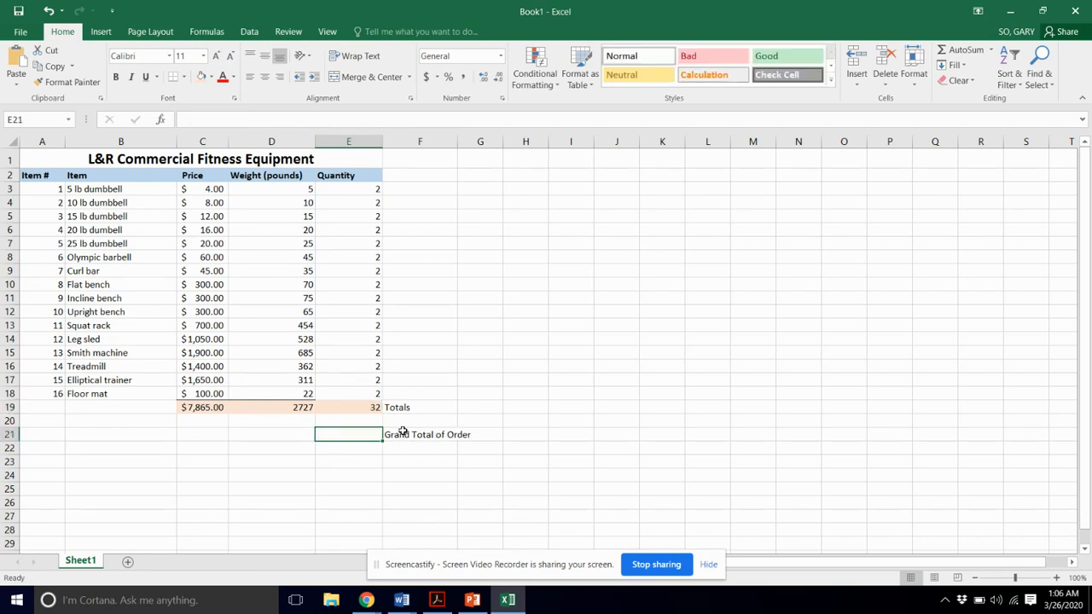
Clear the "Grand Total of Order" label from cell F21.
click(402, 431)
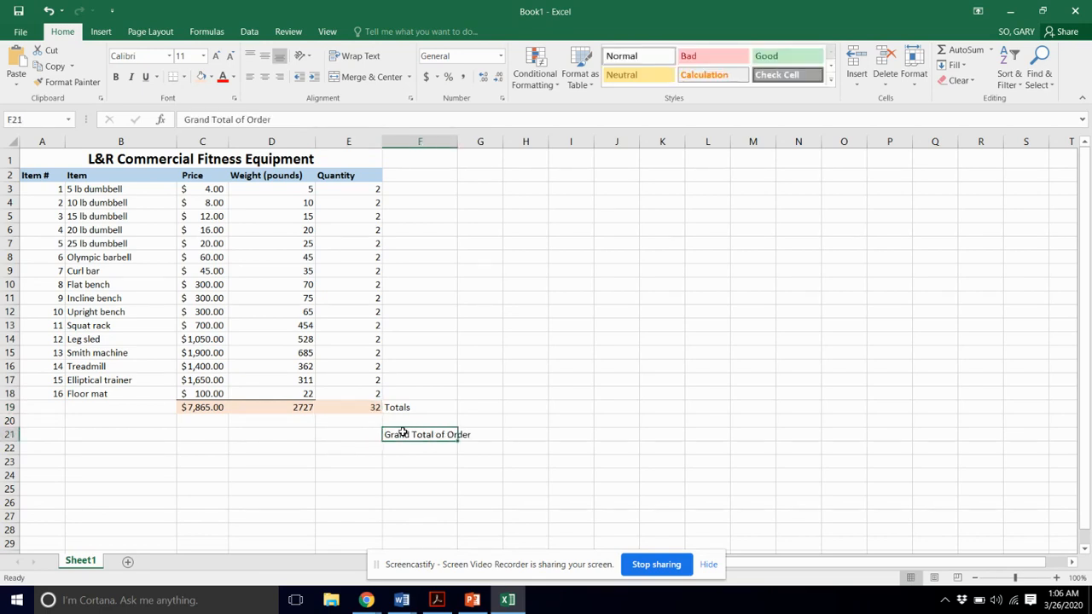
right_click(404, 434)
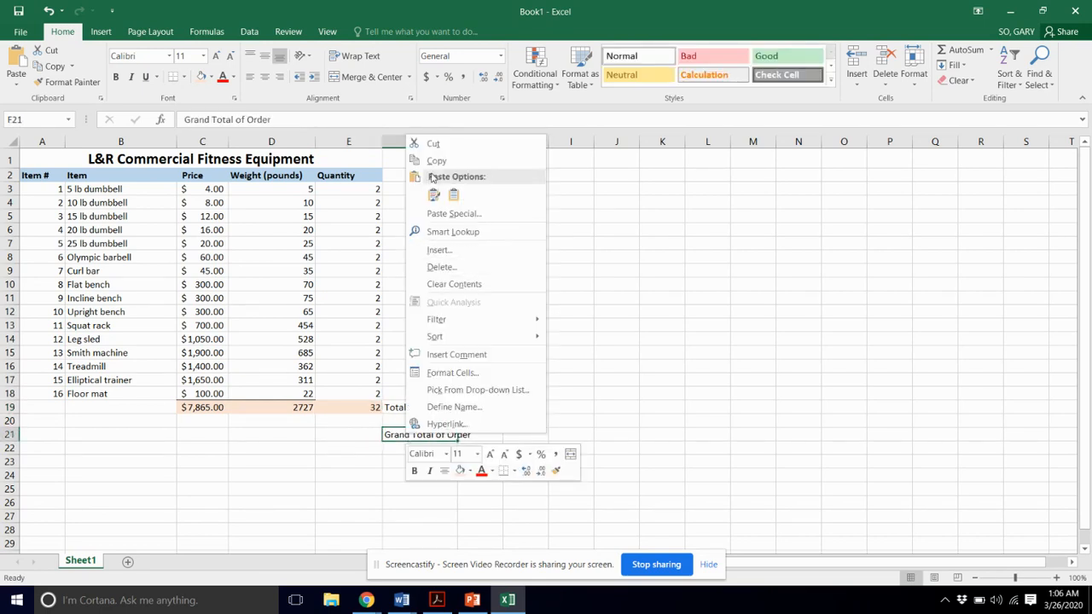
click(463, 283)
click(450, 232)
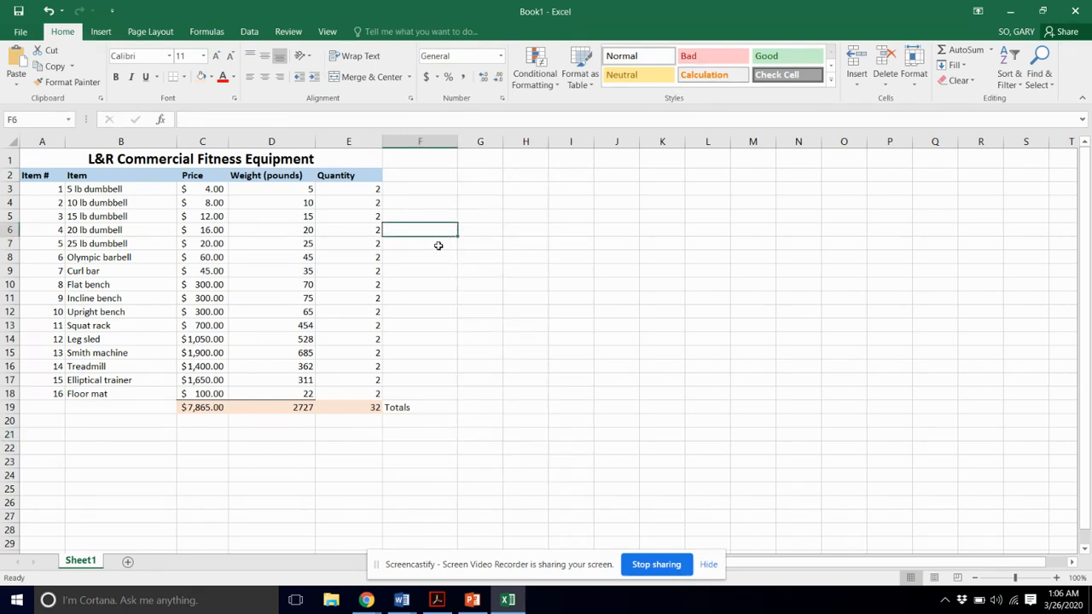
Widen column G to roughly the width of column F.
click(470, 187)
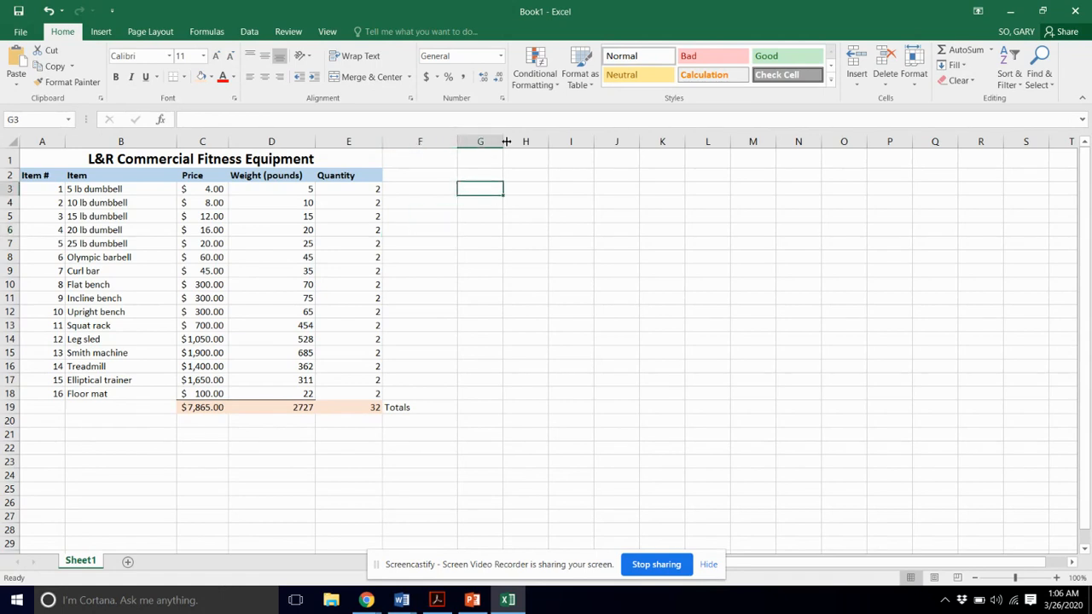
drag(504, 141, 530, 141)
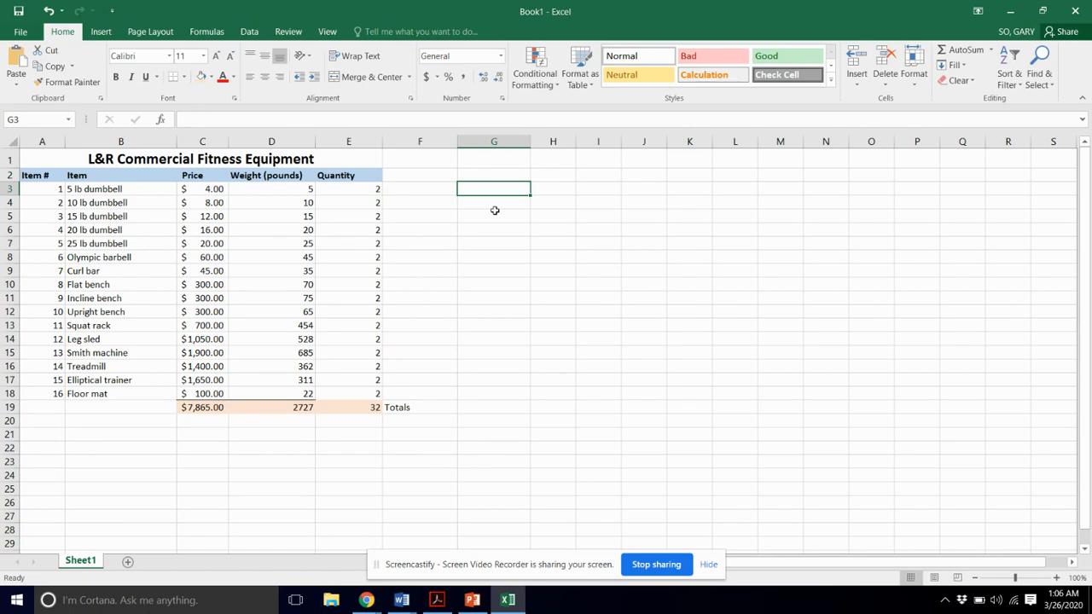
click(84, 192)
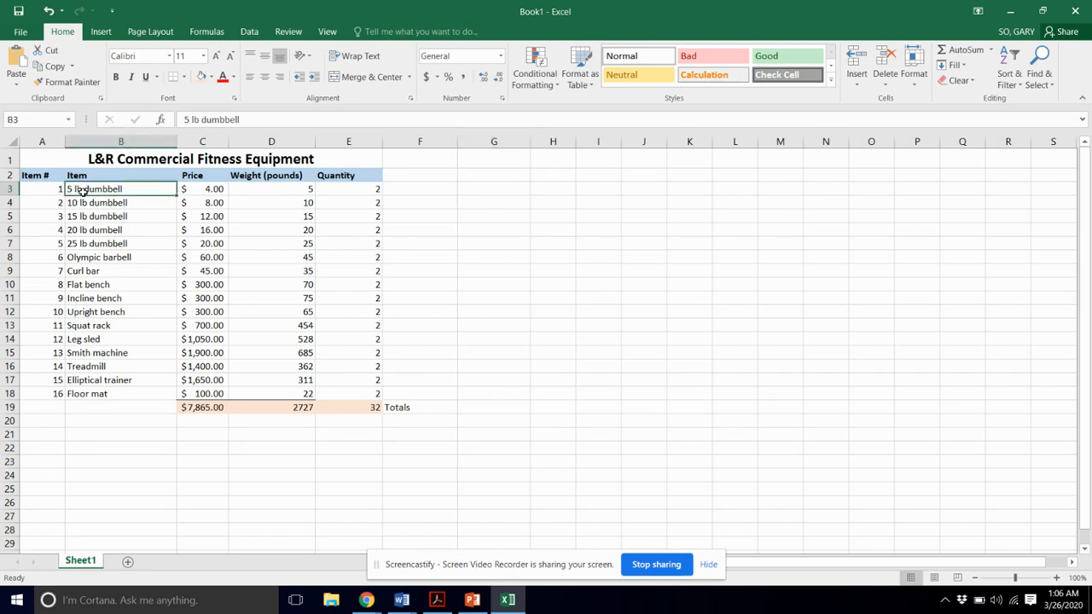
Narrow column F to roughly the width of column A, with cell G3 selected.
click(207, 188)
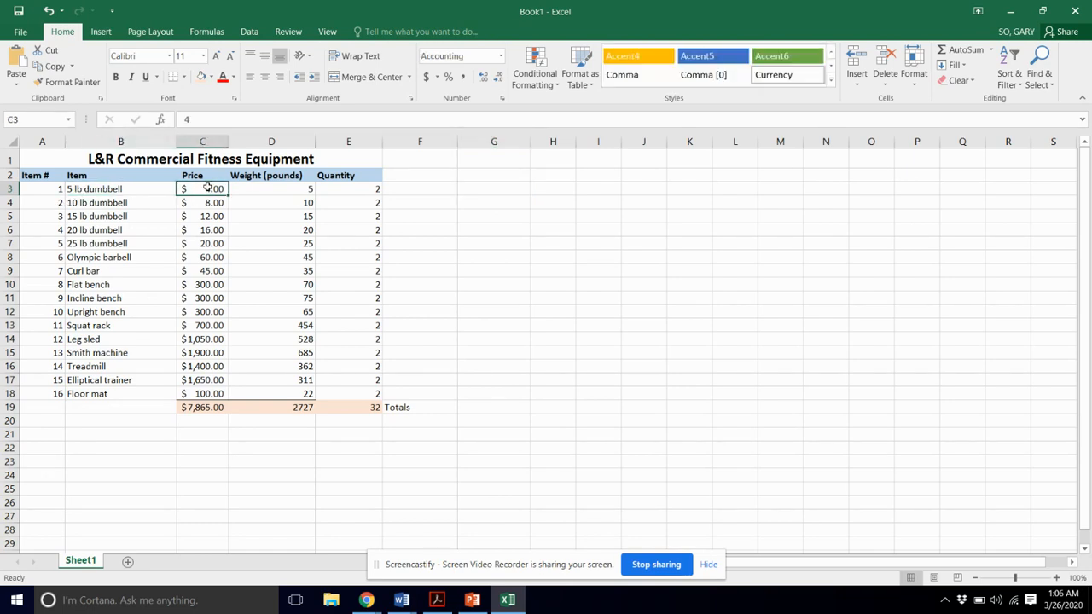
click(358, 188)
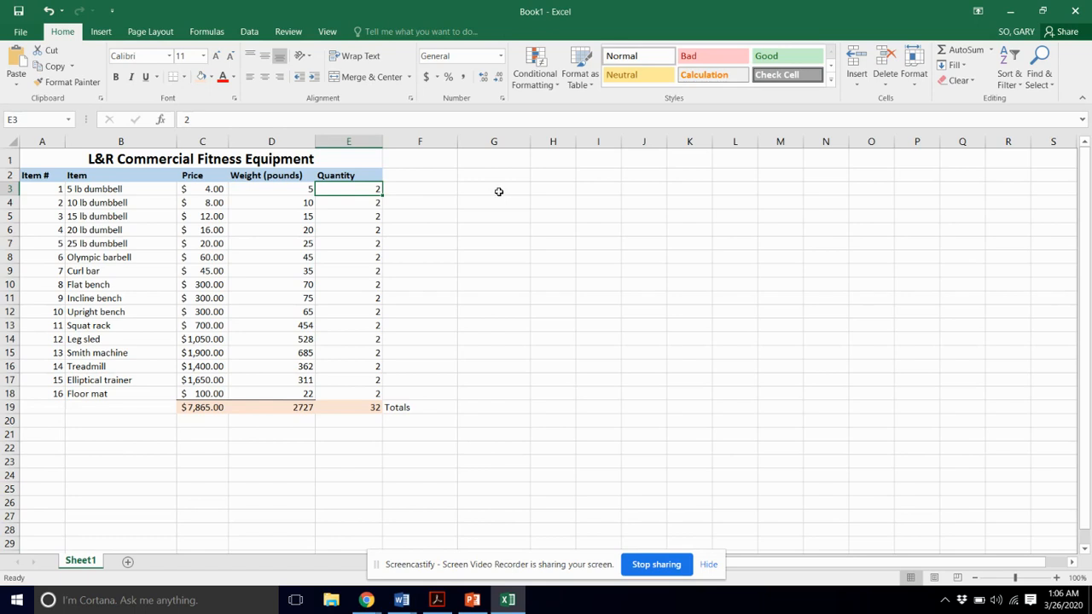
click(499, 191)
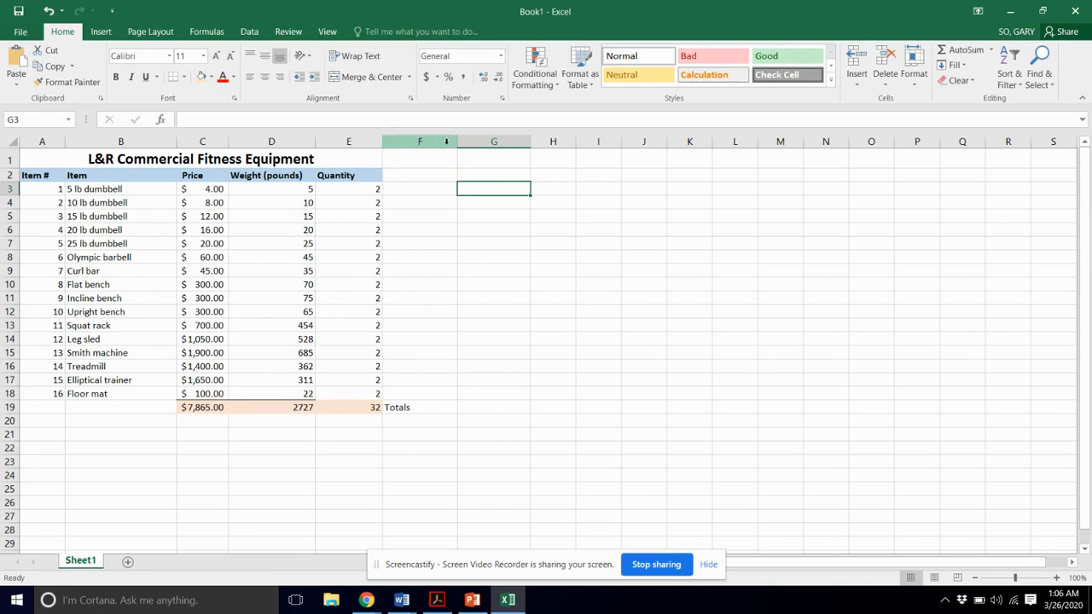
drag(456, 141, 423, 143)
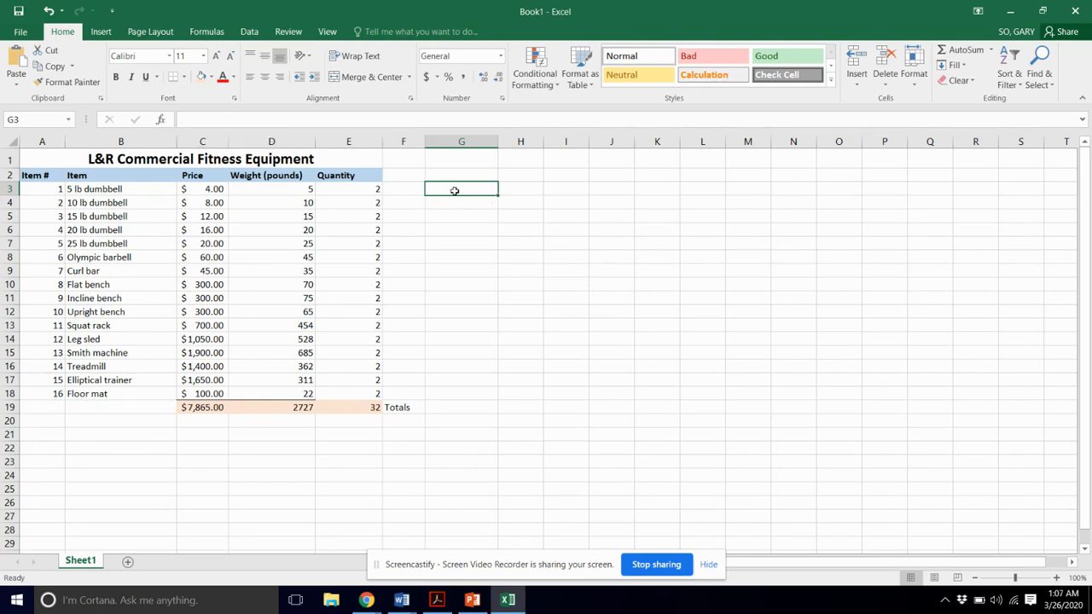
Multiply the first item's price by its quantity with =C3*E3 in G3, and fill the formula down to G18.
click(390, 120)
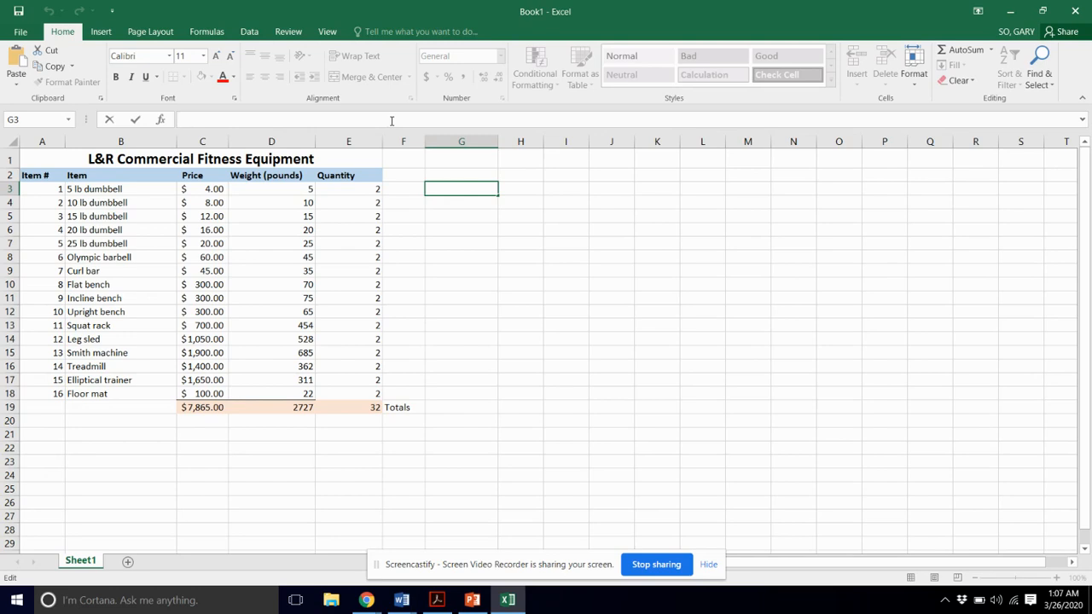
text(=)
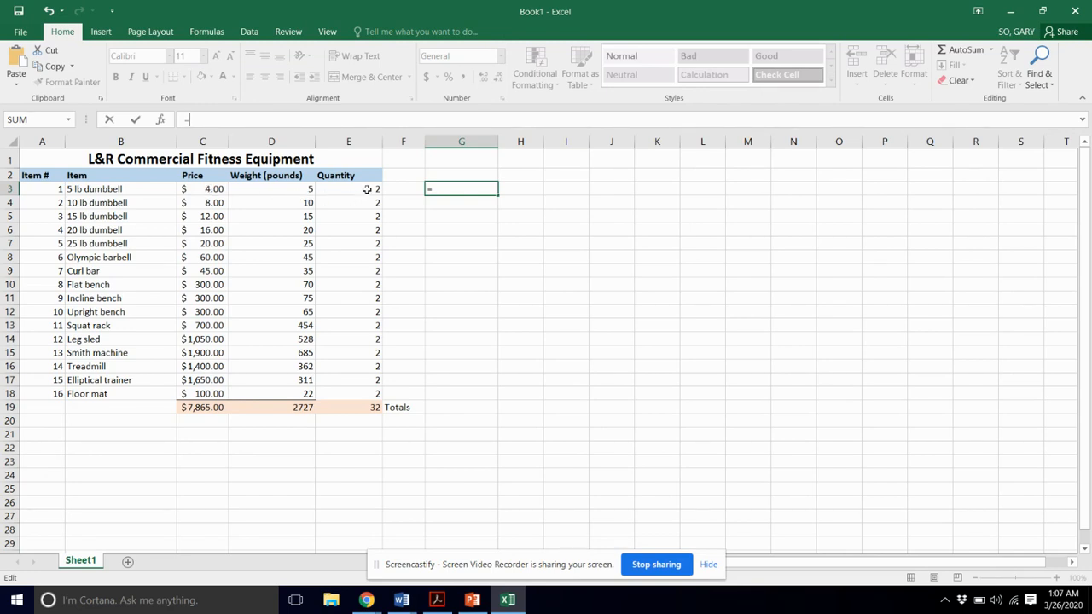
click(218, 189)
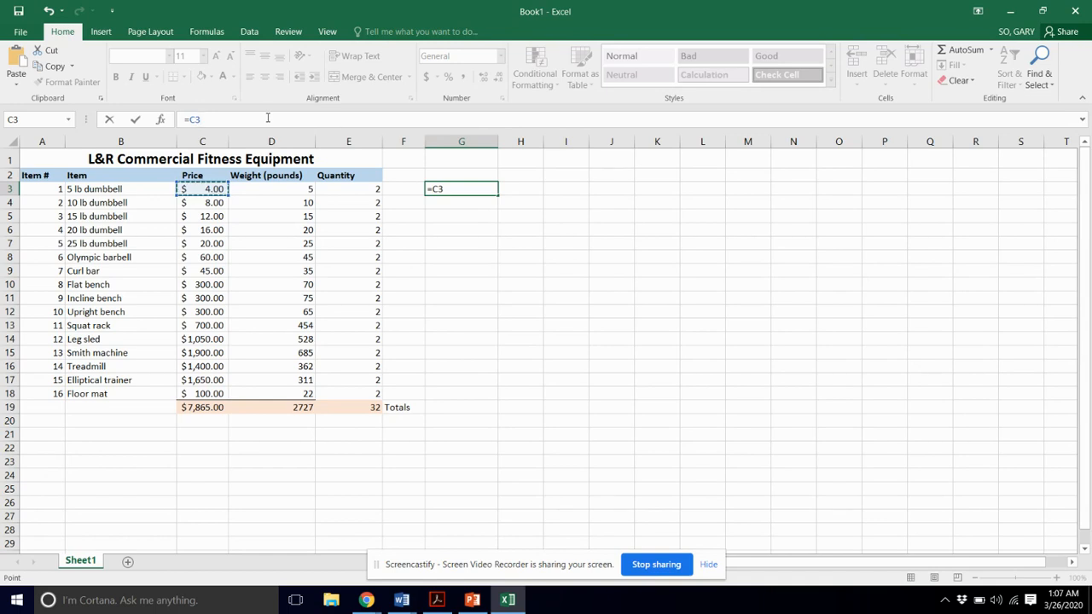
text(*)
click(357, 190)
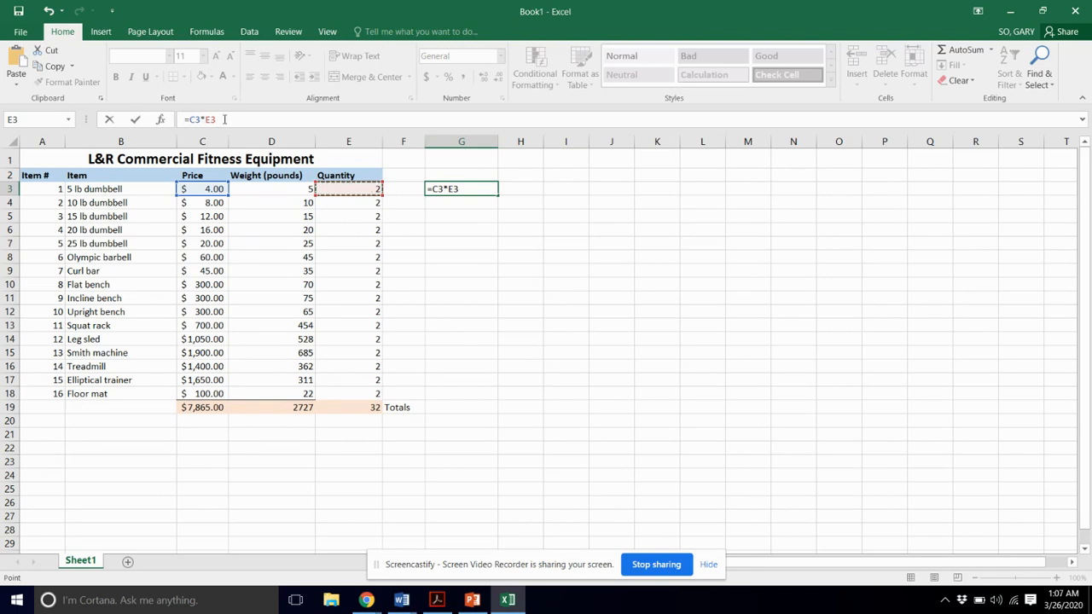
key(Return)
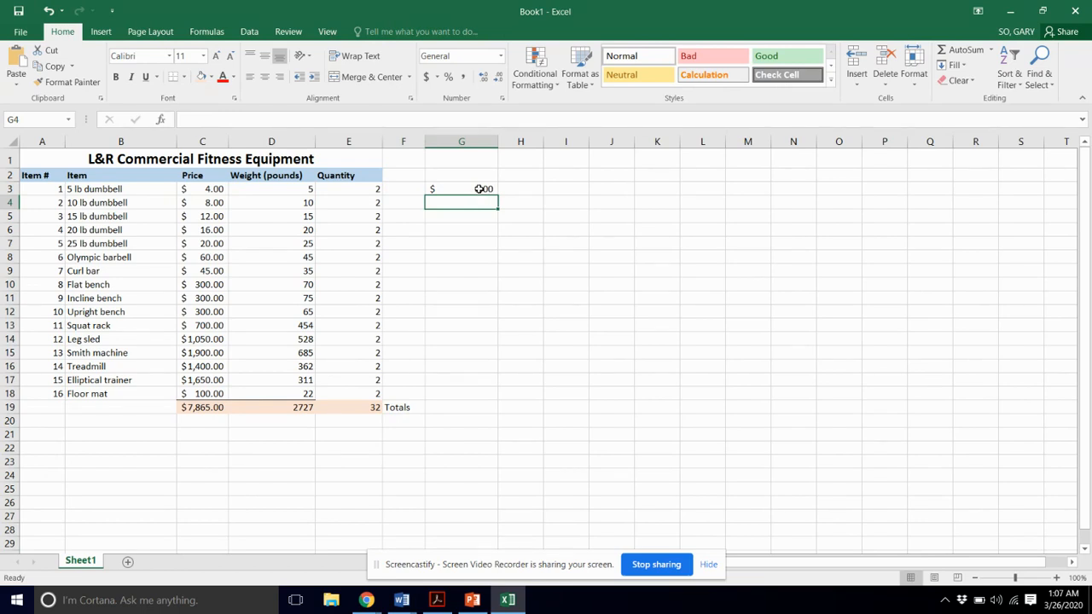
click(479, 188)
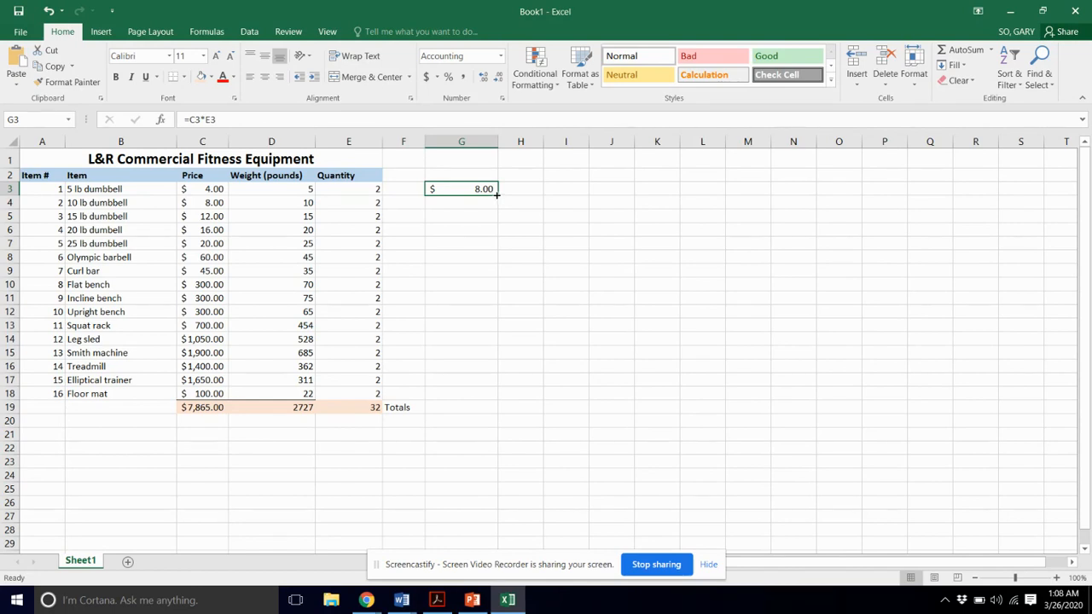
drag(495, 194, 487, 397)
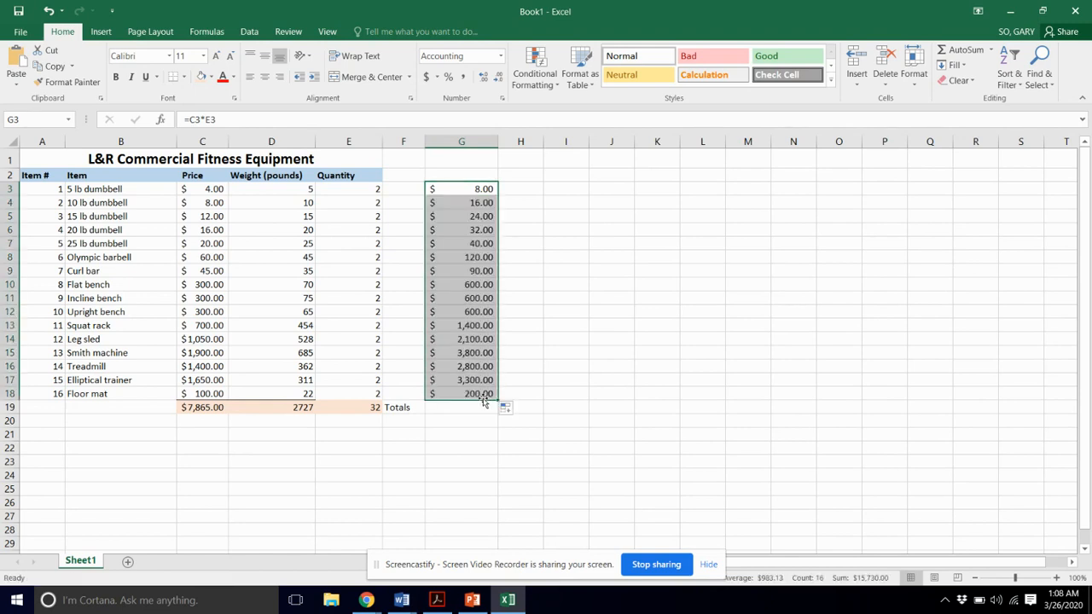
Examine the filled formulas in G3, G4, G5 and G18, comparing their references with the prices in column C and quantities in column E.
click(467, 204)
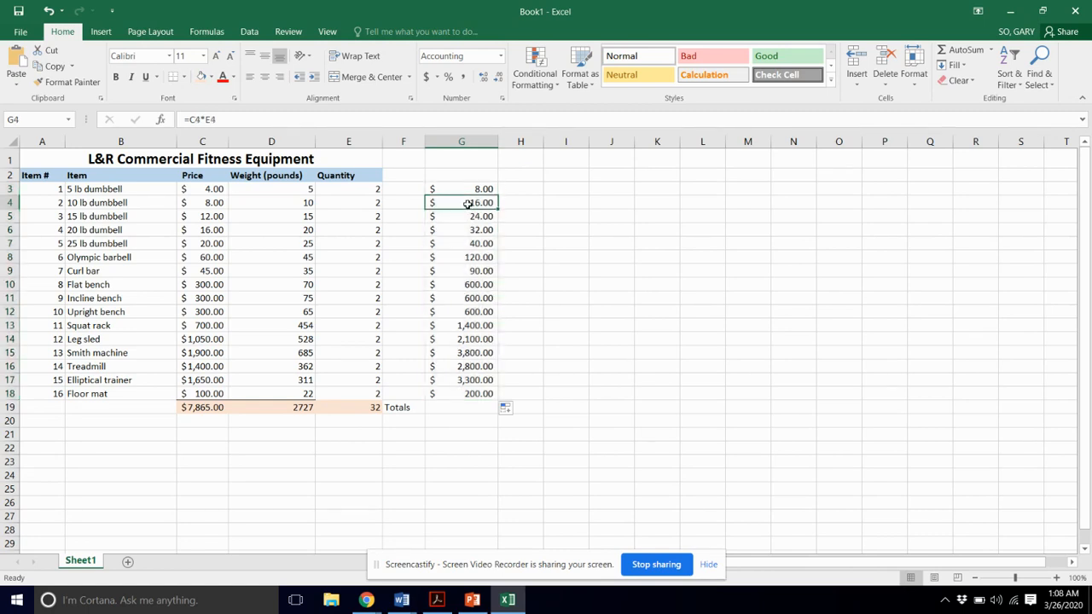
click(468, 189)
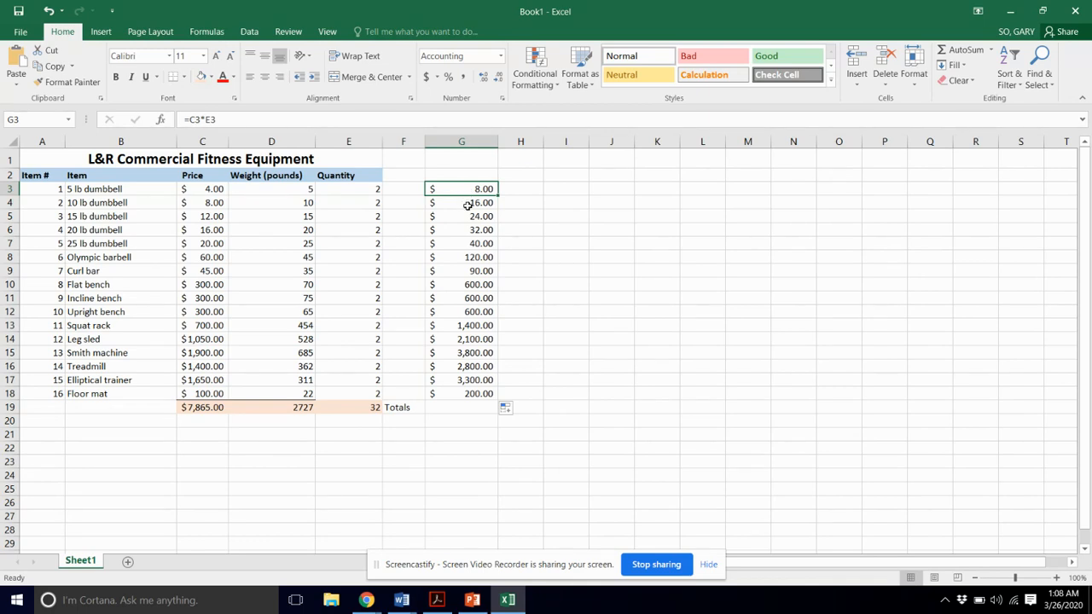
click(467, 205)
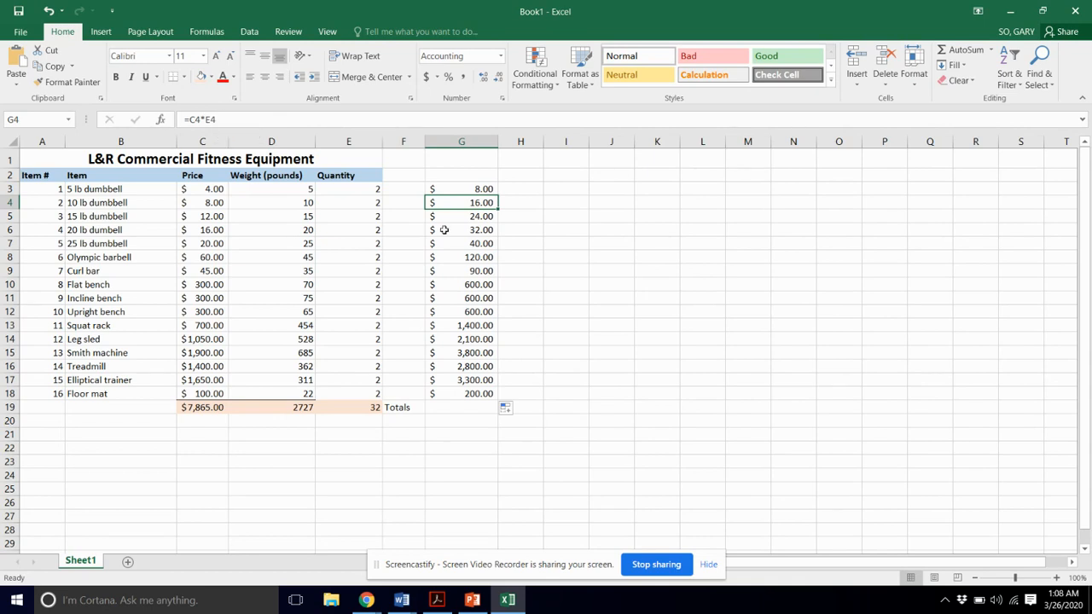
click(475, 189)
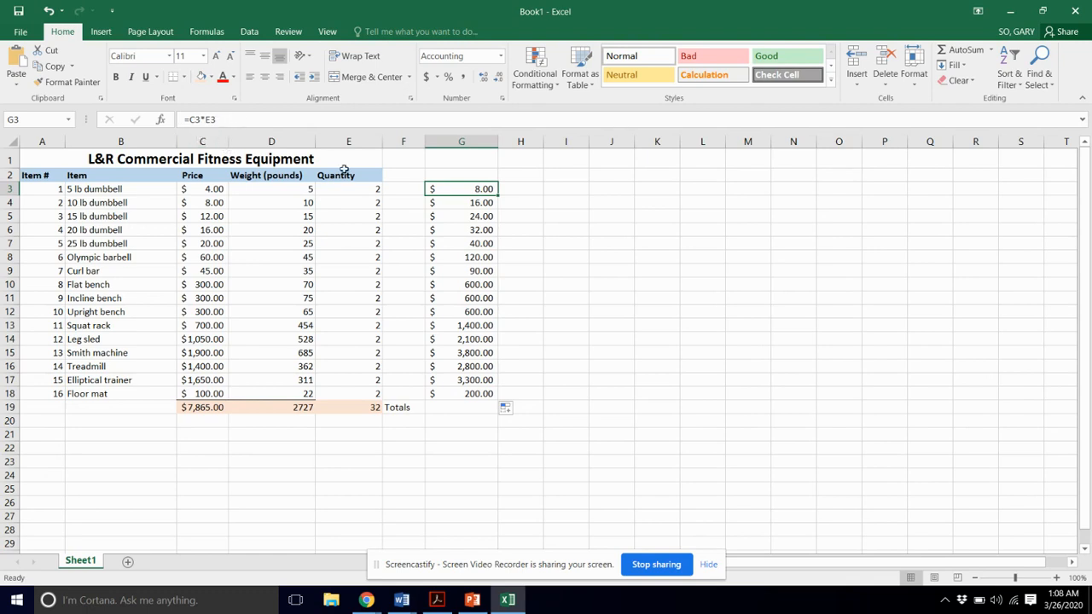
click(458, 202)
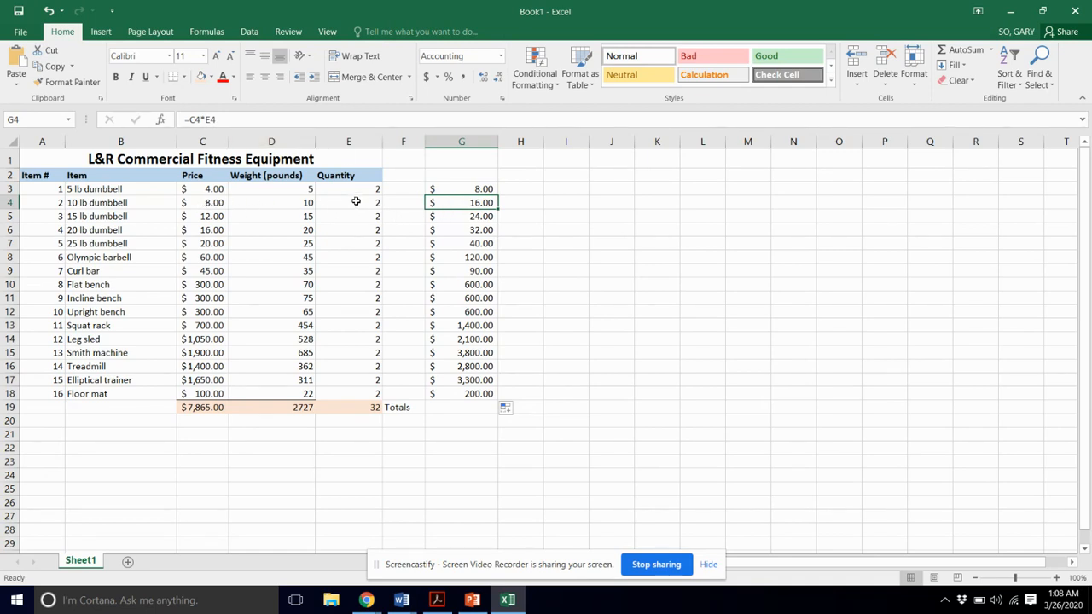
click(463, 217)
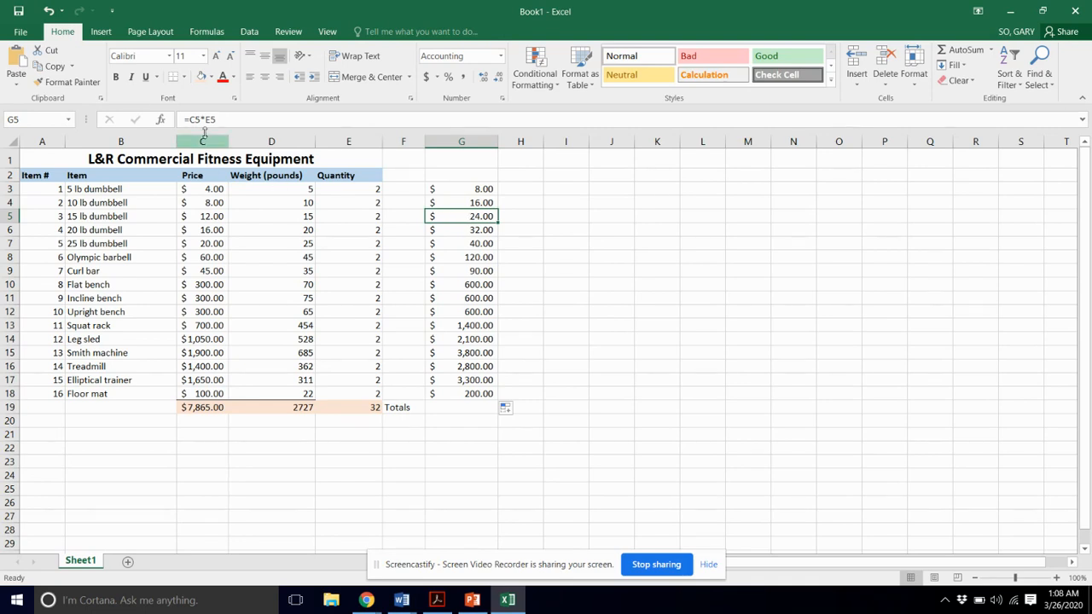
click(220, 218)
click(339, 218)
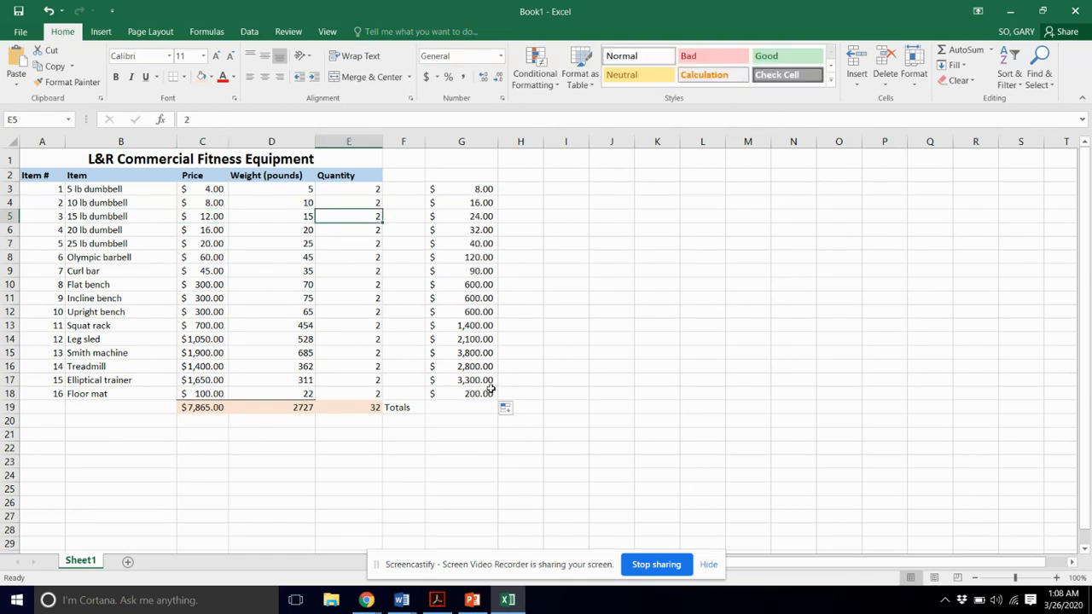
click(443, 409)
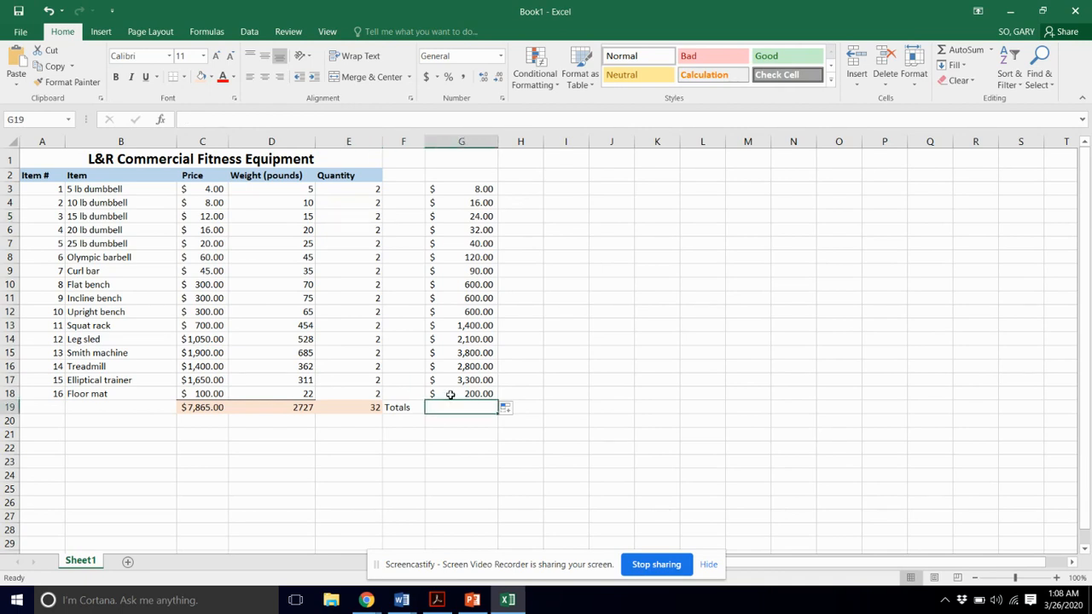
click(450, 395)
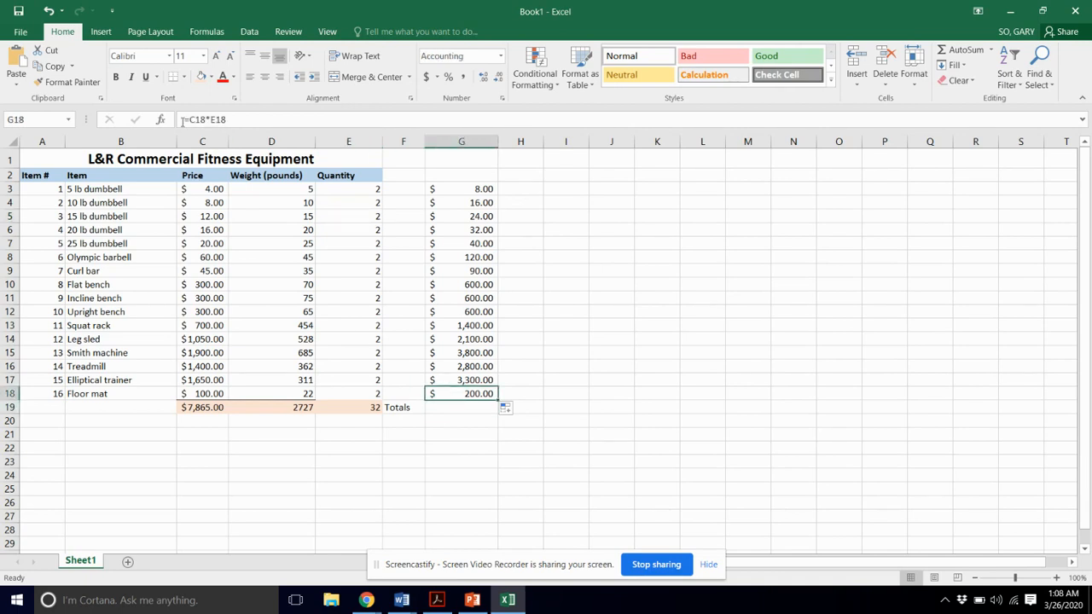
Underline G18 with a bottom border and copy the formatting of the quantity total in E19 onto G19.
click(492, 462)
click(365, 406)
click(66, 82)
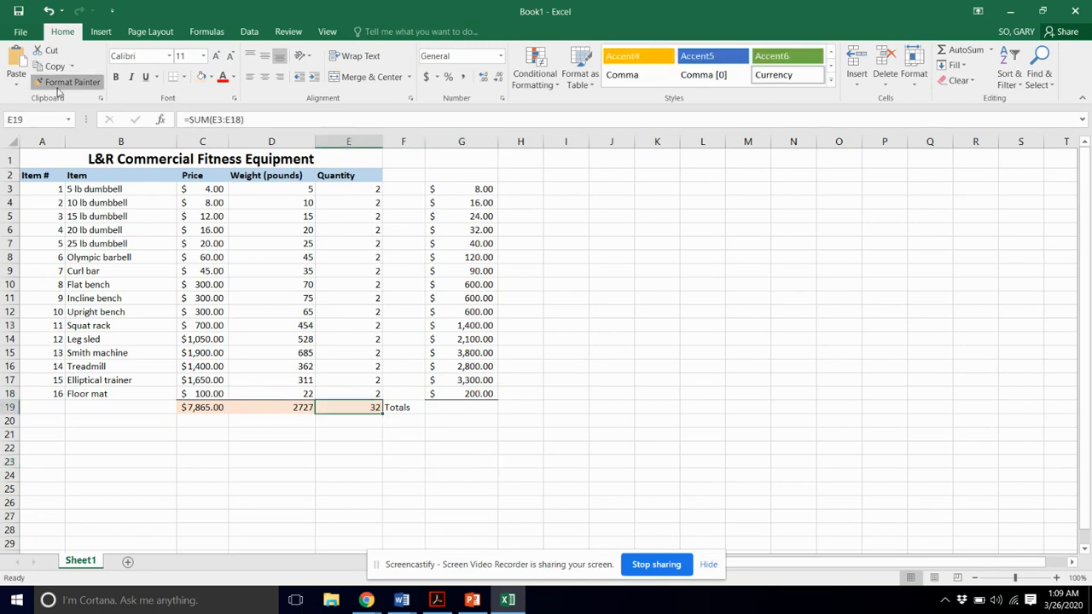
click(465, 409)
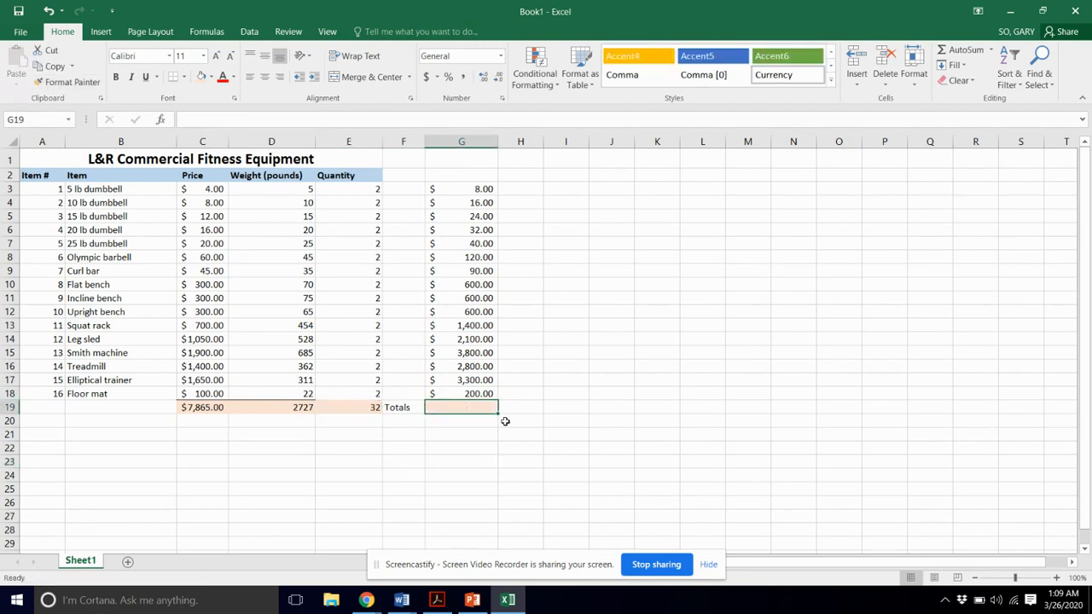
click(465, 446)
Total the extended prices G3:G18 in G19 with AutoSum.
click(465, 409)
click(960, 49)
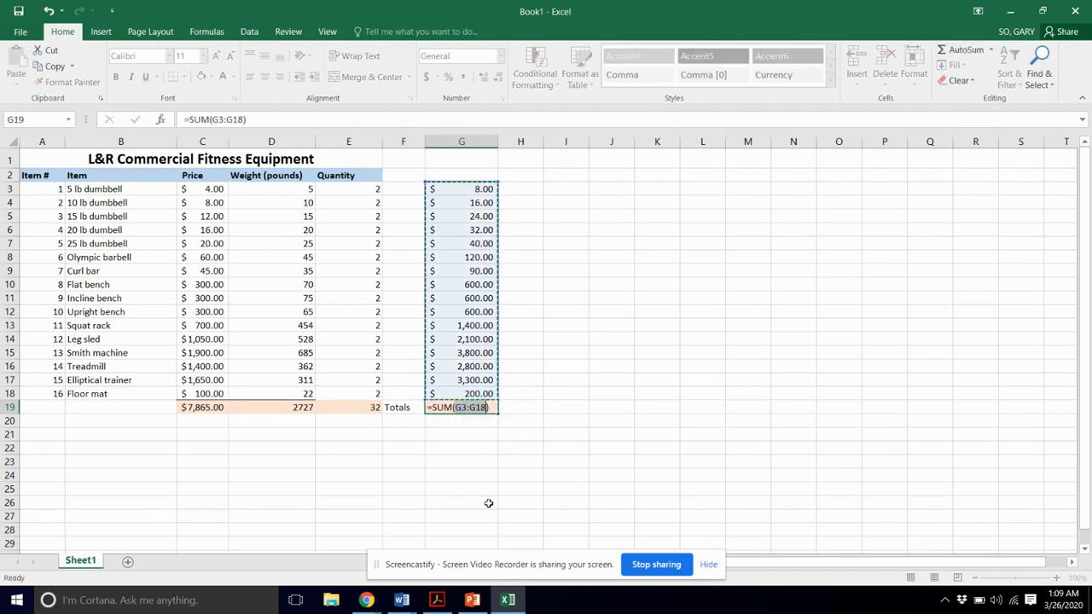
key(Return)
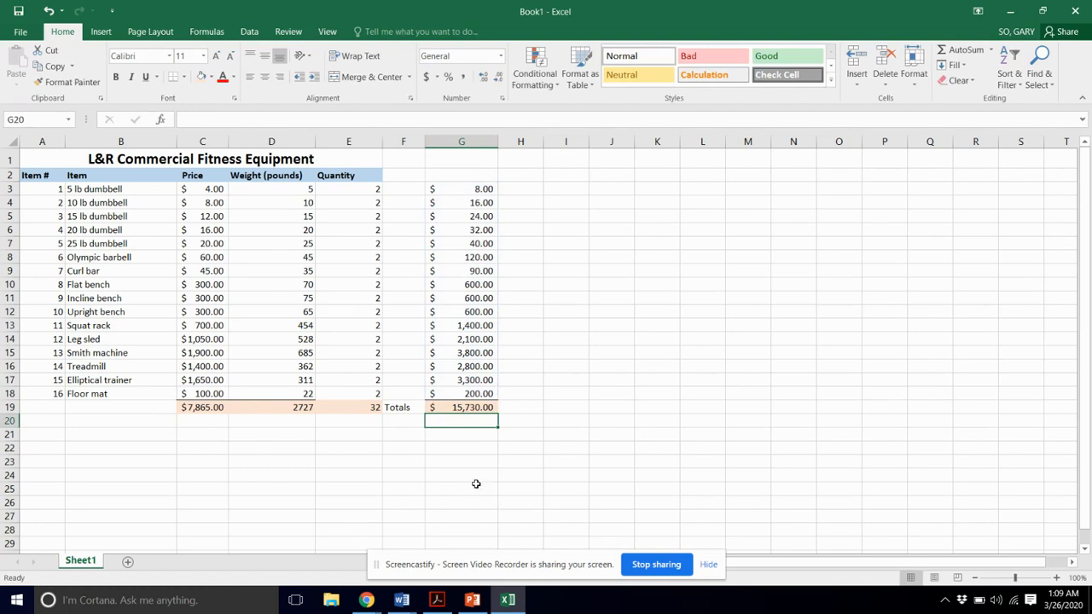
click(482, 407)
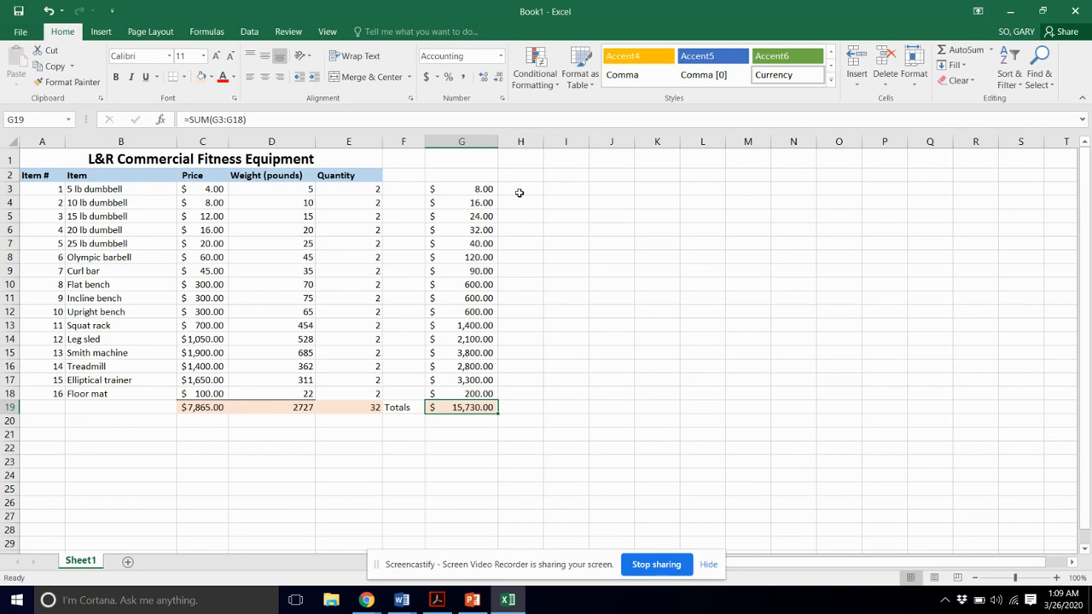
Multiply the first item's weight by its quantity with =D3*E3 in H3, and fill the formula down to H18.
click(298, 186)
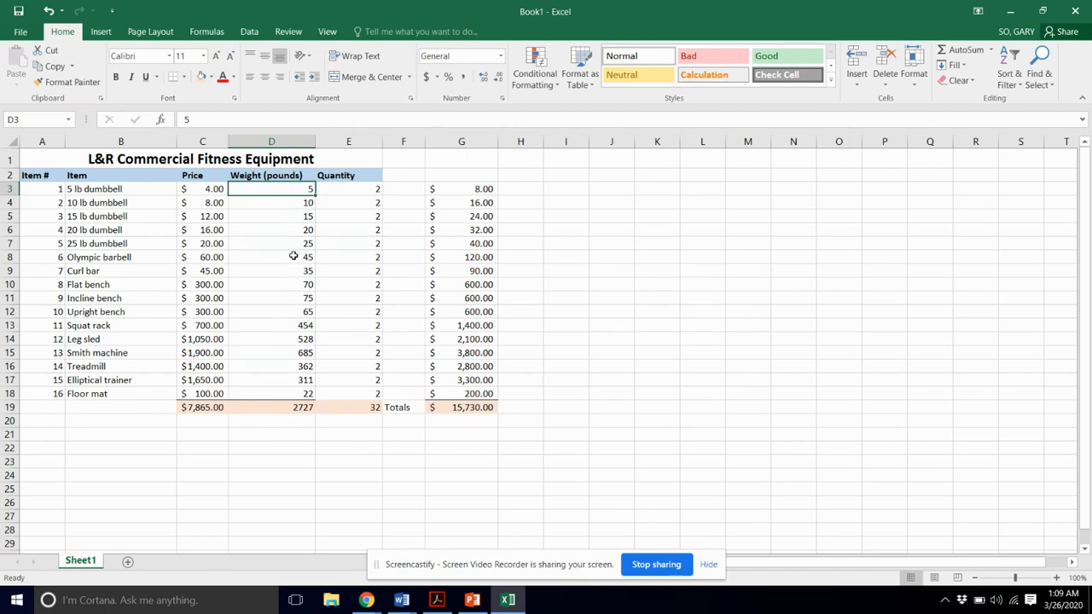
click(526, 189)
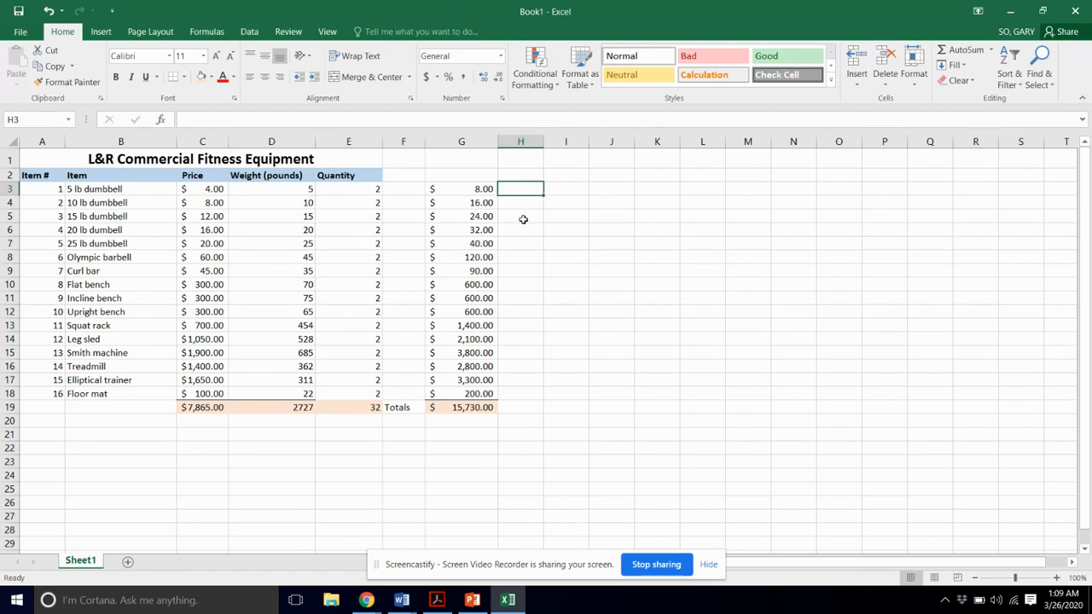
click(402, 125)
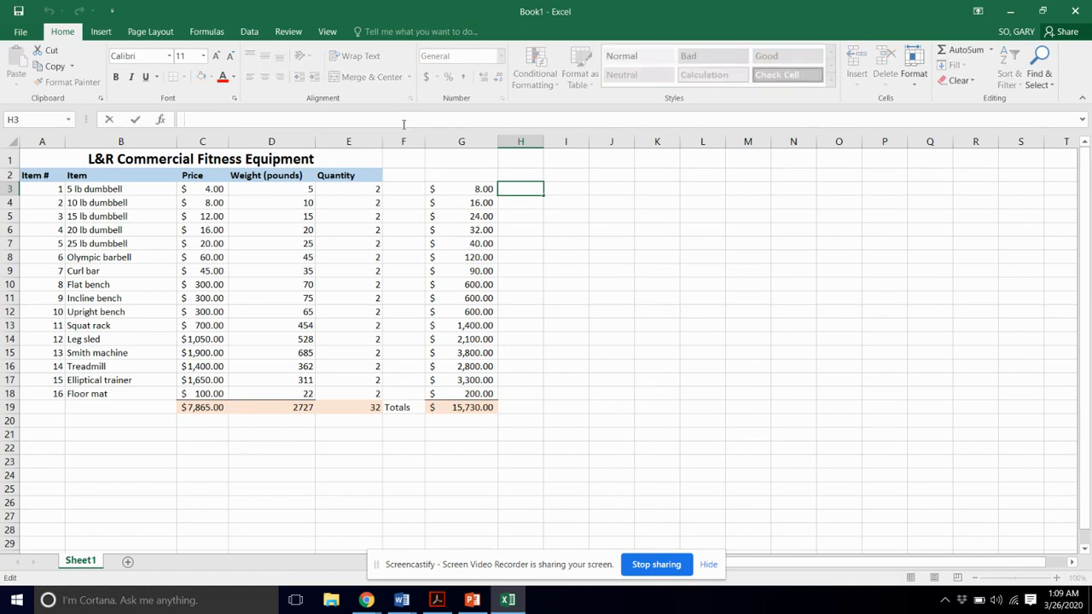
text(=)
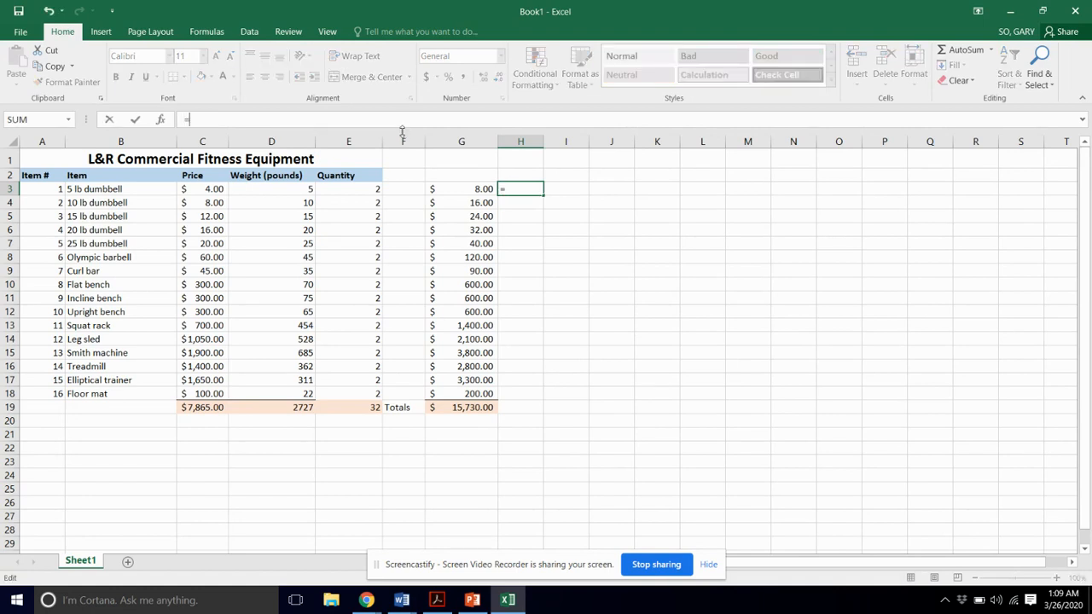
click(279, 190)
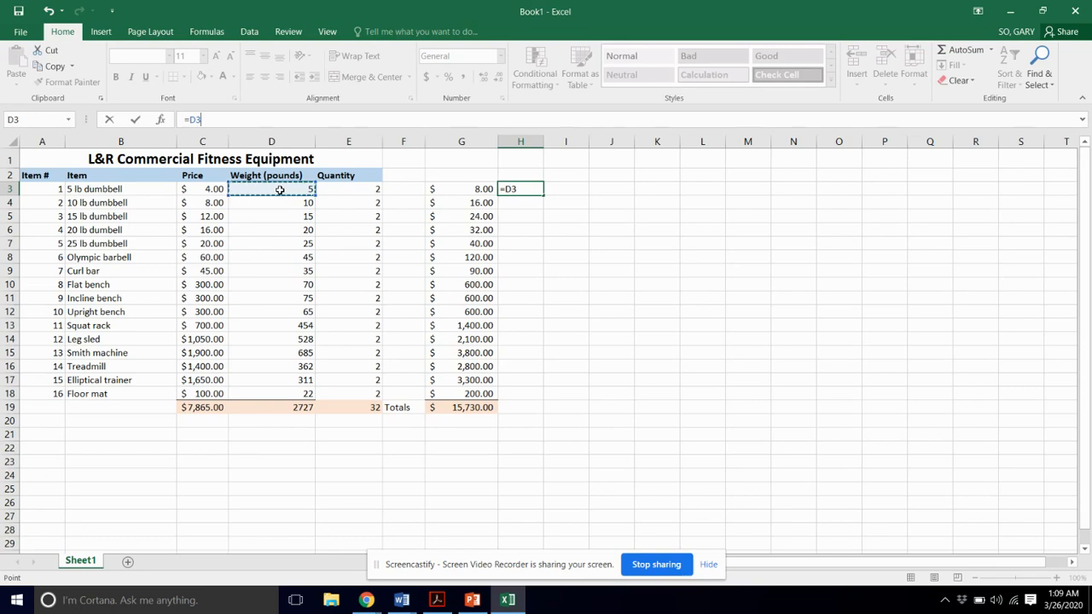
text(*)
click(333, 189)
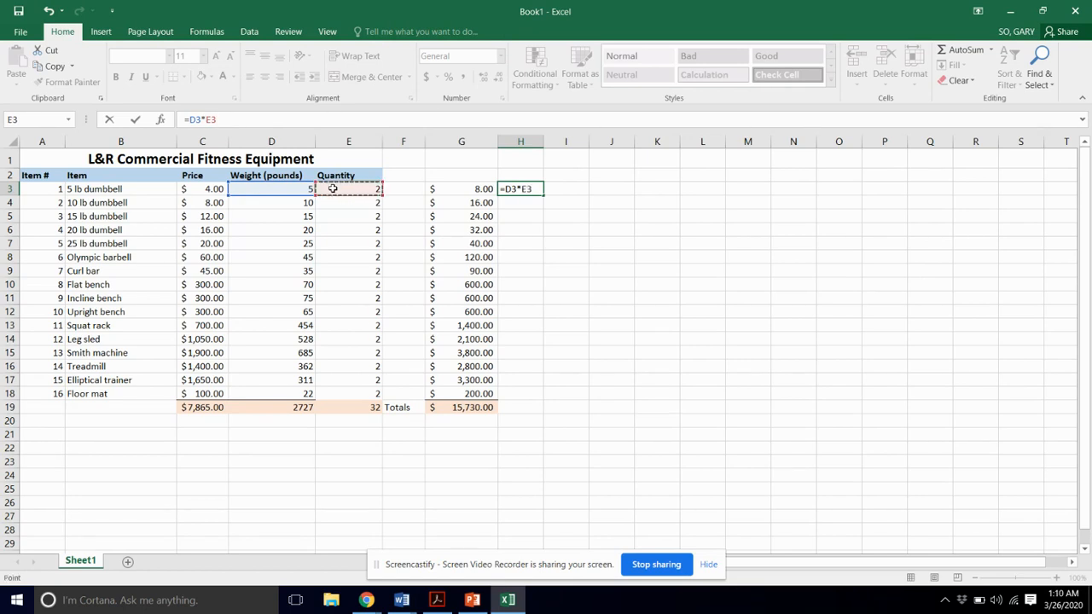
key(Return)
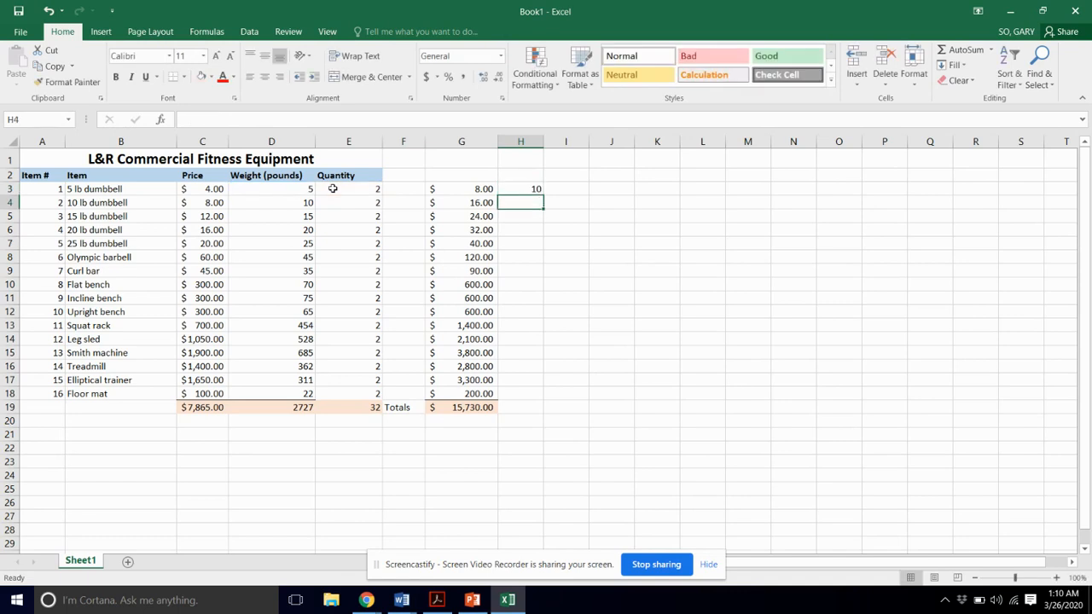
click(510, 188)
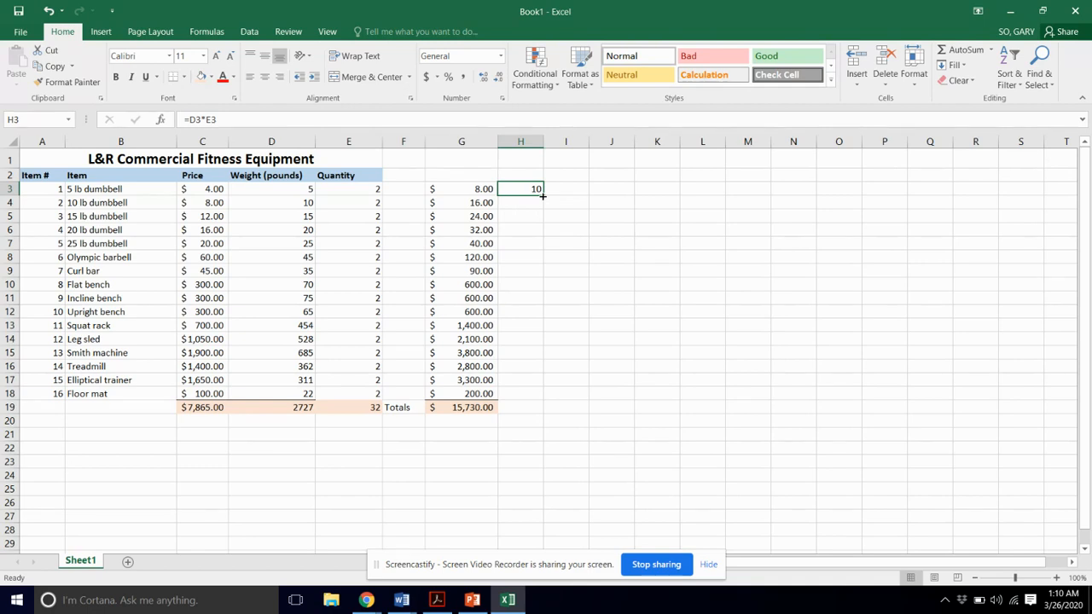
drag(543, 194, 540, 395)
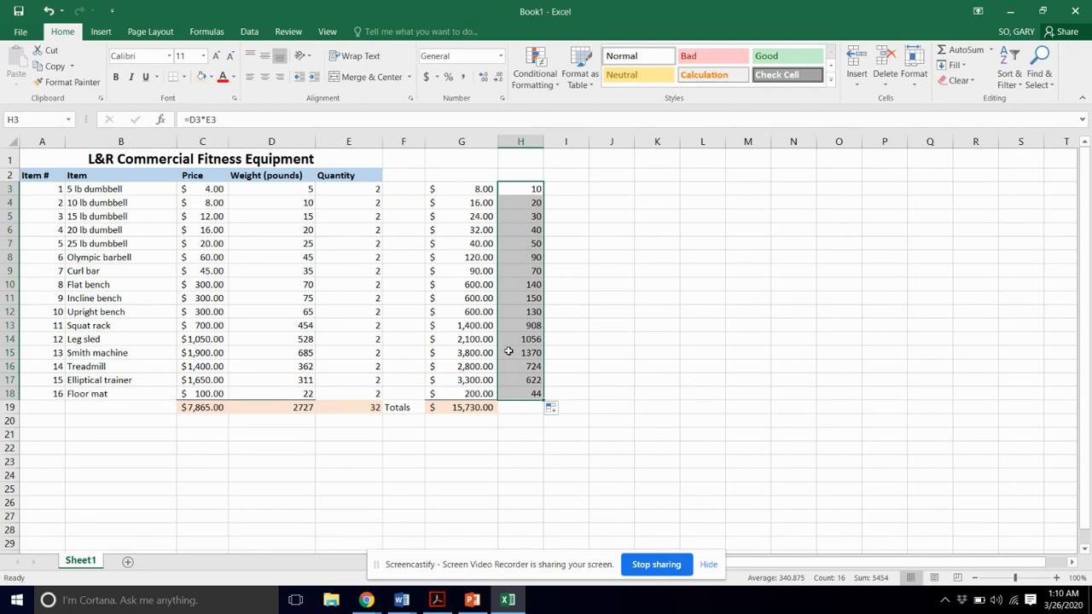
click(488, 407)
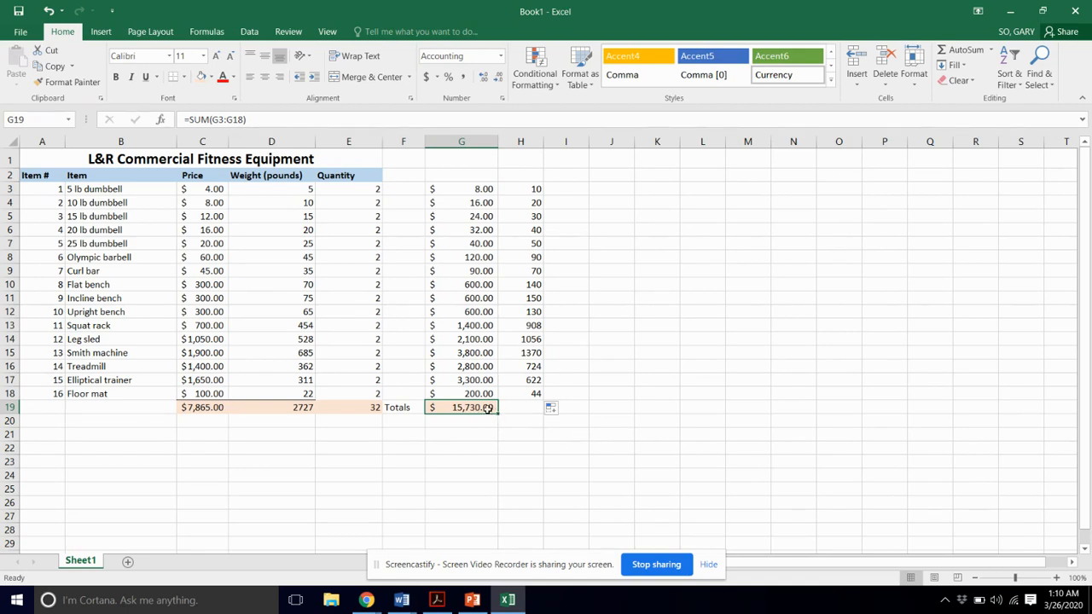
Fill the total formula from G19 across to H19 to total the extended weights, and widen column H to fit the value.
click(521, 408)
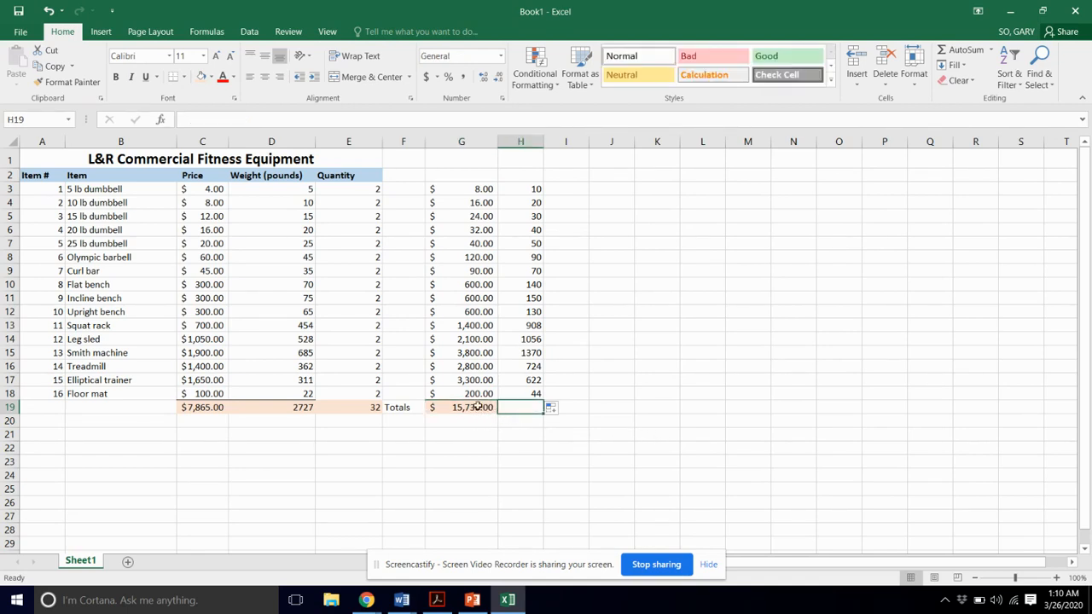
click(479, 408)
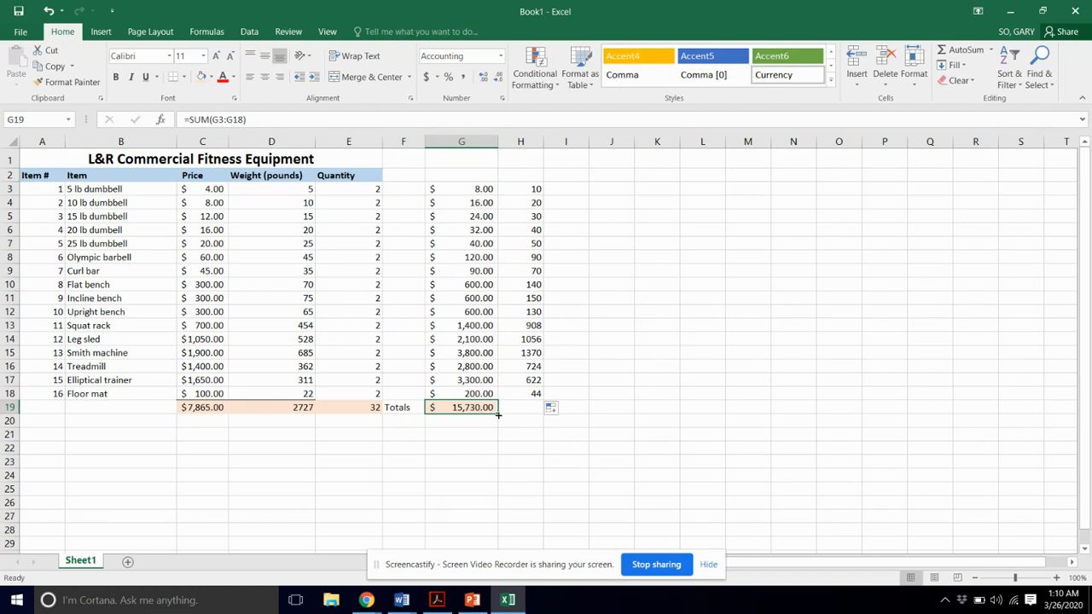
drag(498, 413, 532, 412)
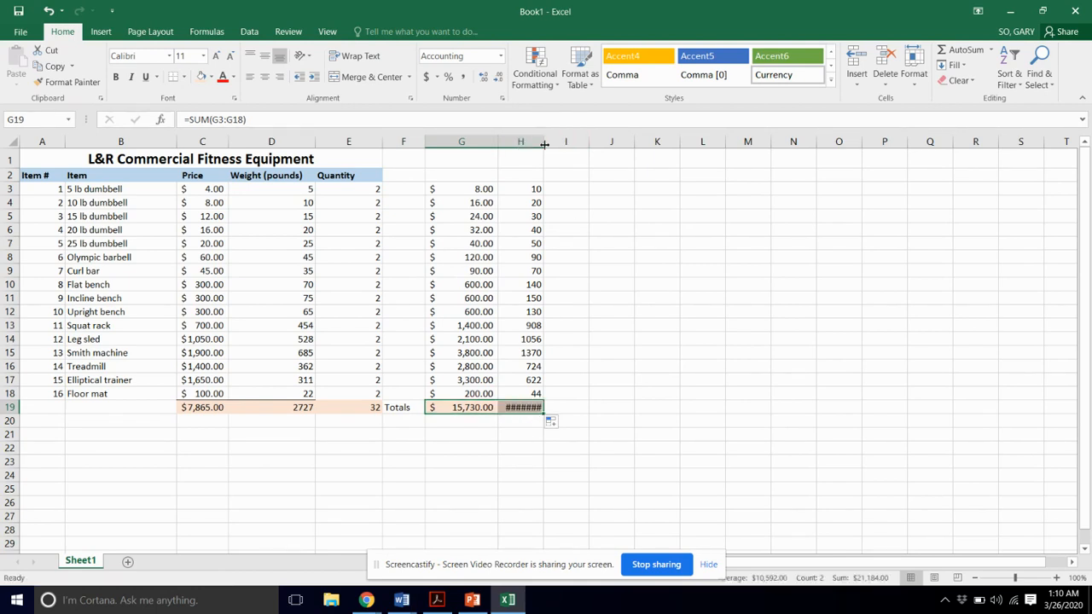
drag(556, 145, 567, 144)
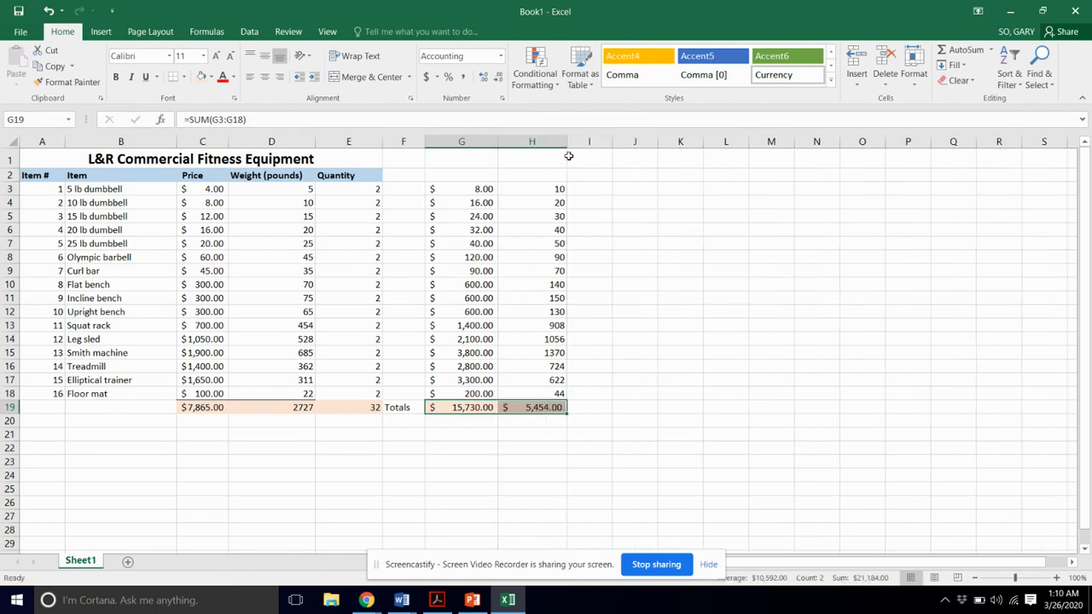
Change the number format of the weight total in H19 to General.
click(525, 403)
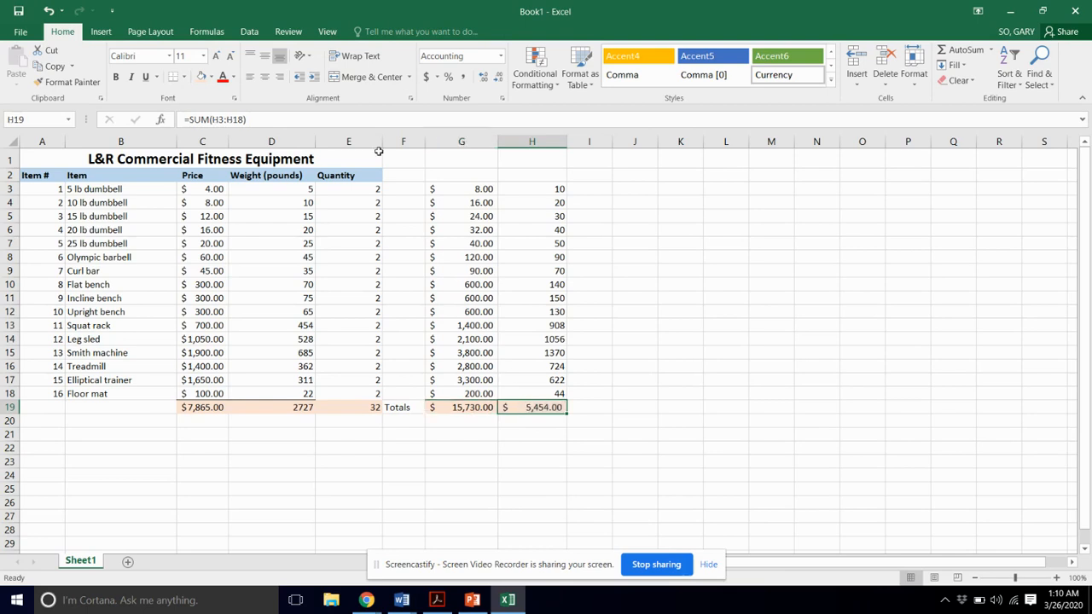
click(499, 56)
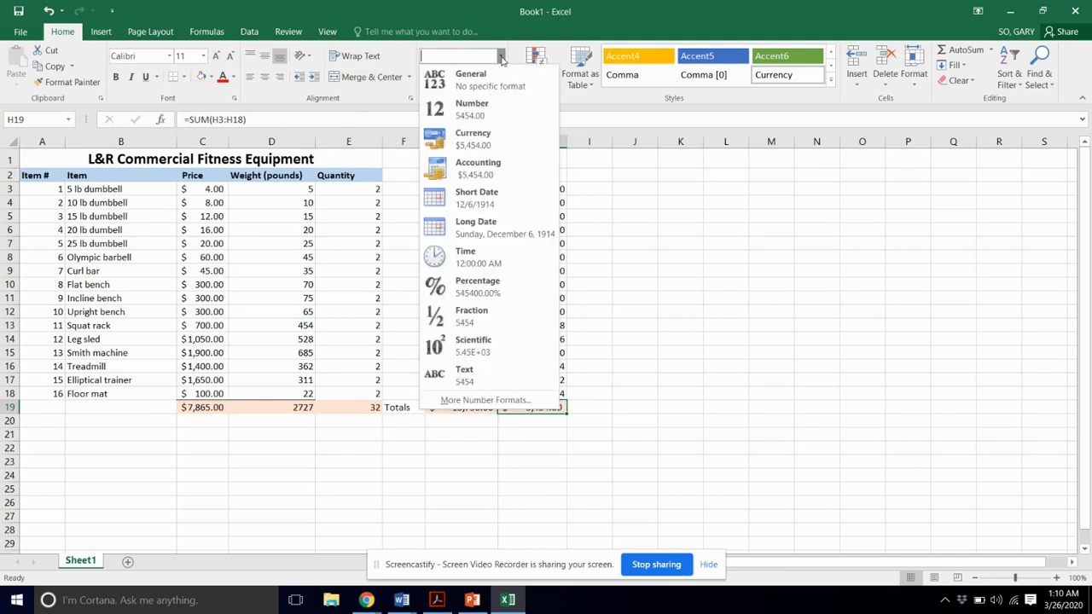
click(465, 78)
click(529, 437)
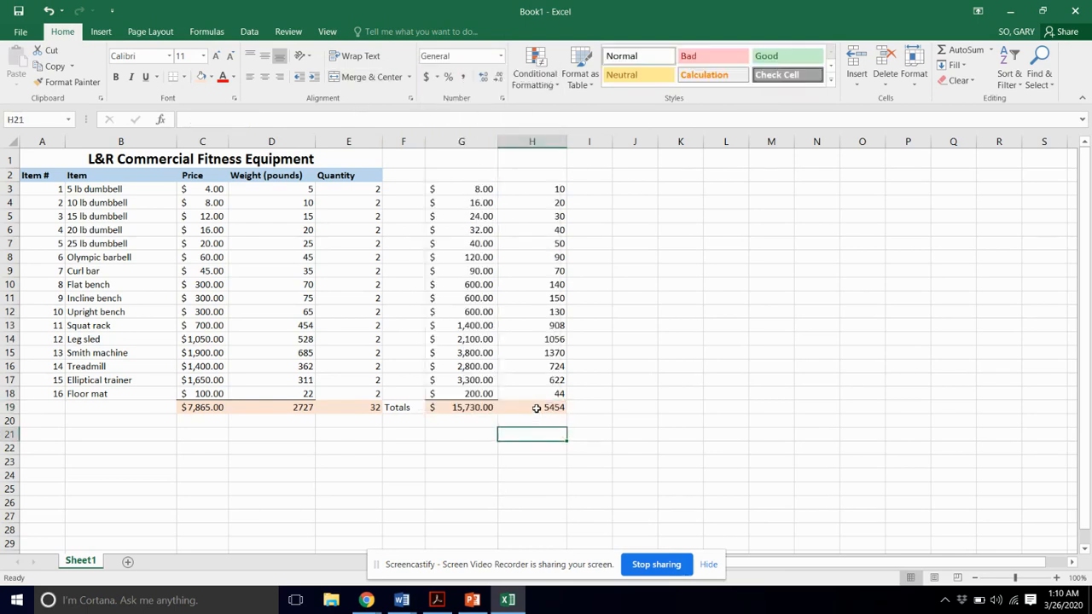
click(536, 409)
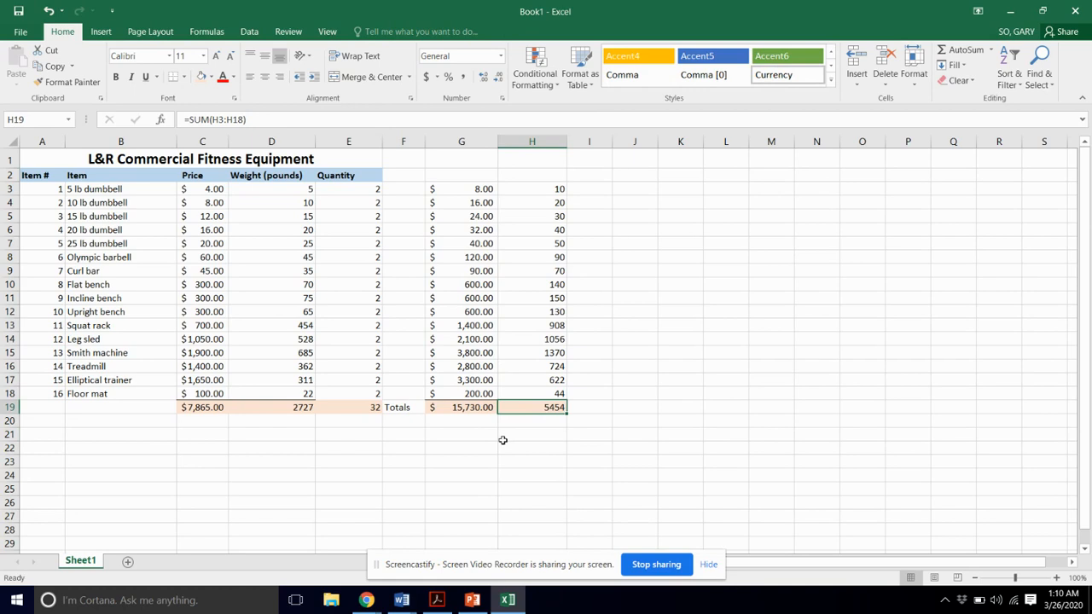